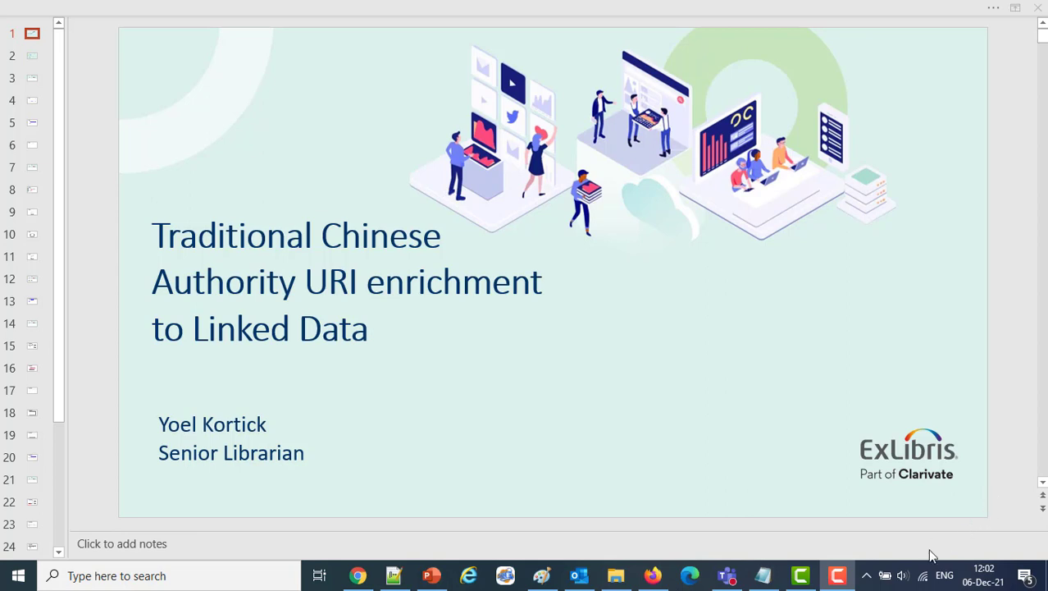
# Switch to the Linked Data page in Chrome and review the workflow diagram and the list of URIs that Alma adds.
pyautogui.click(361, 575)
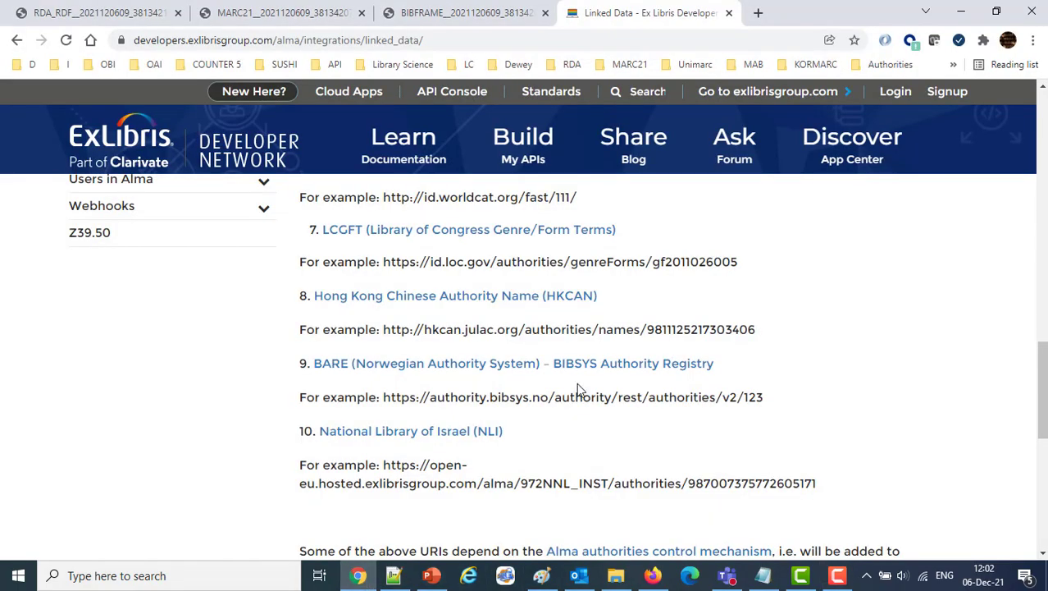
pyautogui.scroll(10, 537, 371)
pyautogui.scroll(5, 537, 371)
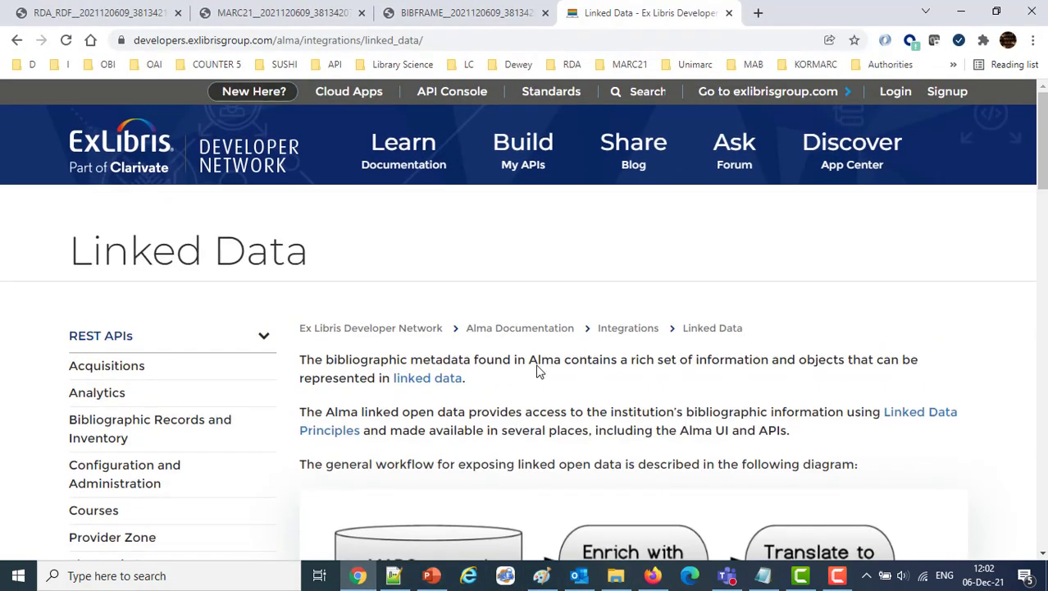
pyautogui.scroll(-10, 400, 291)
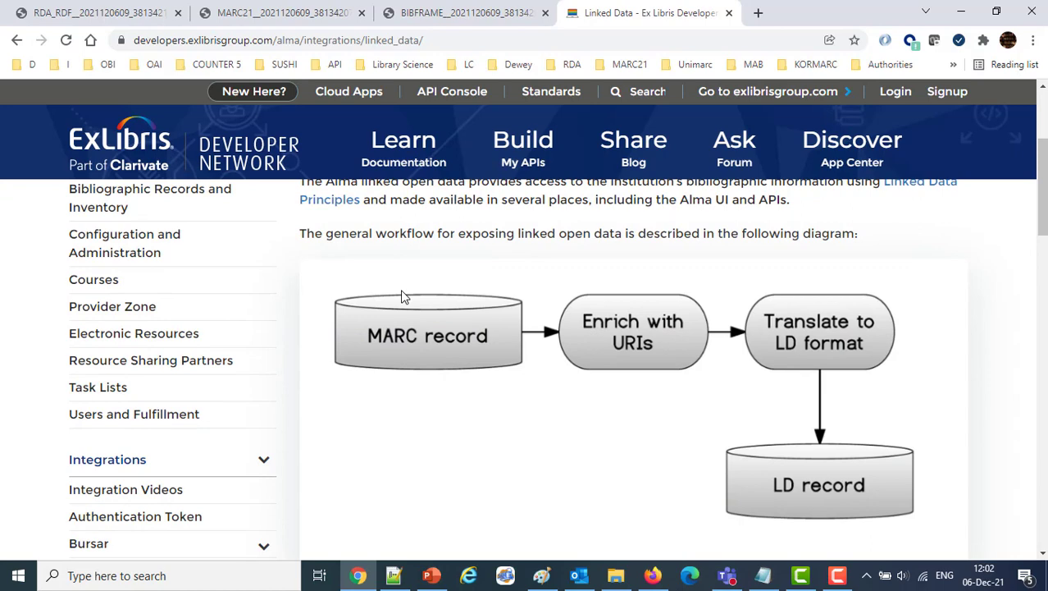
pyautogui.scroll(-1, 402, 290)
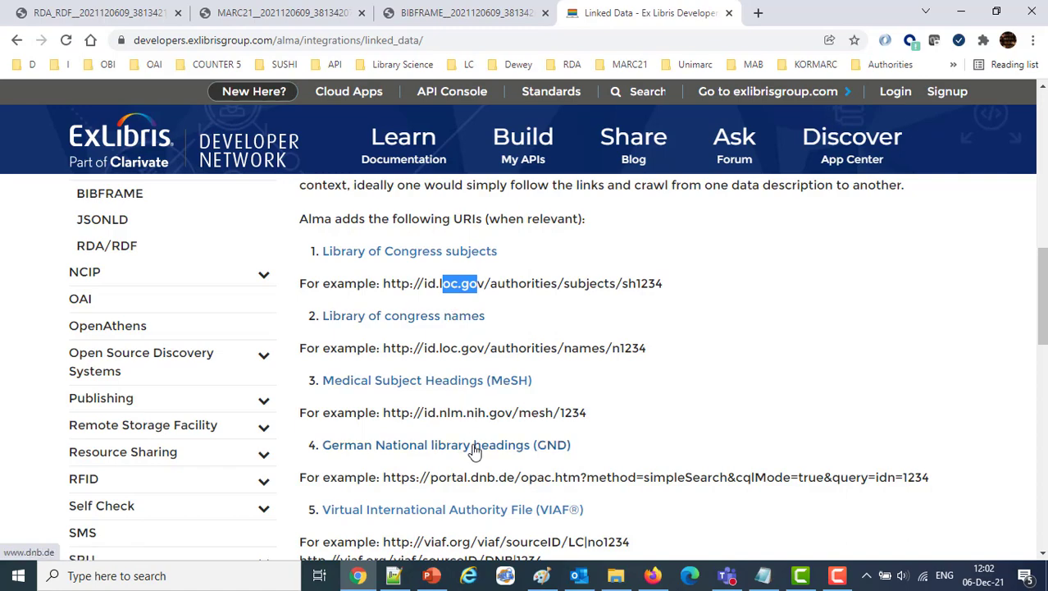
pyautogui.scroll(-5, 474, 450)
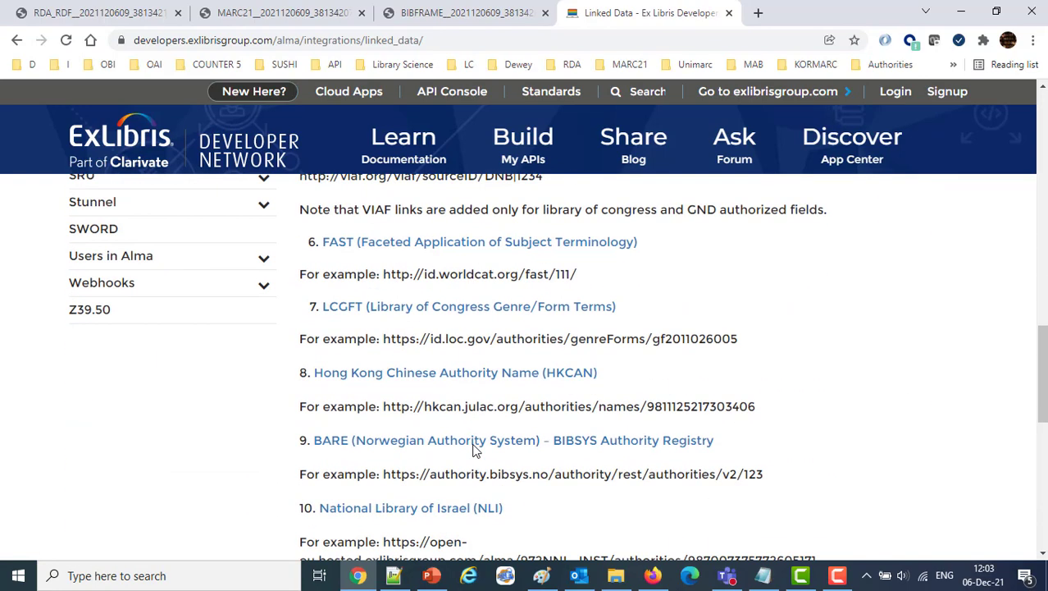
pyautogui.scroll(-1, 474, 449)
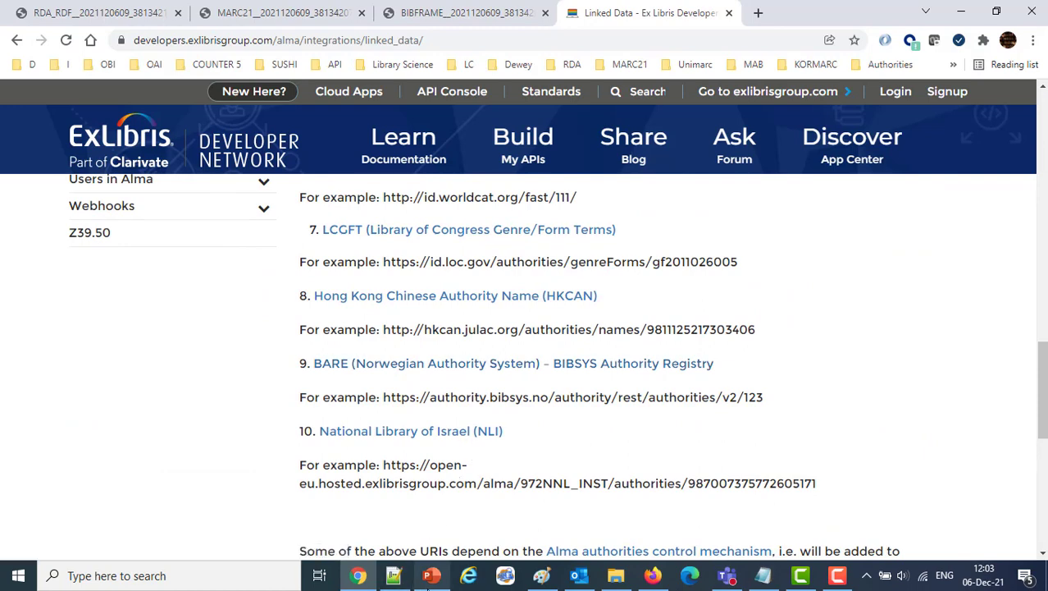
# Return to the PowerPoint presentation and advance to the Introduction slide listing the three Traditional Chinese authority sources with their codes.
pyautogui.click(432, 576)
pyautogui.press('Down')
pyautogui.press('Down')
pyautogui.press('Down')
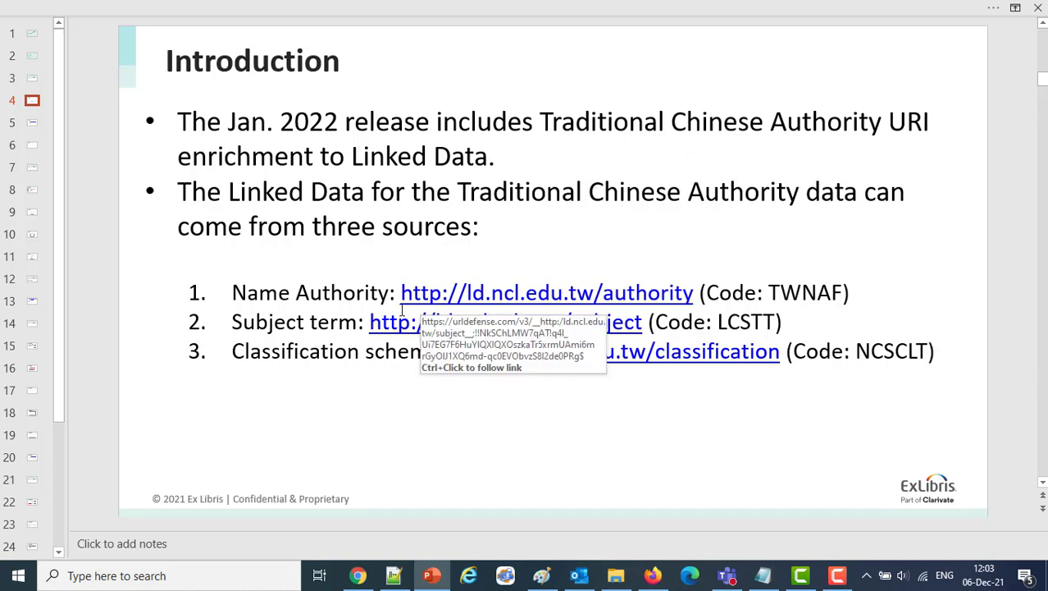
# Go to the next Introduction slide and highlight Name Authority TWNAF, Subject Term LCSTT and Classification Scheme NCSCLT in turn.
pyautogui.press('pagedown')
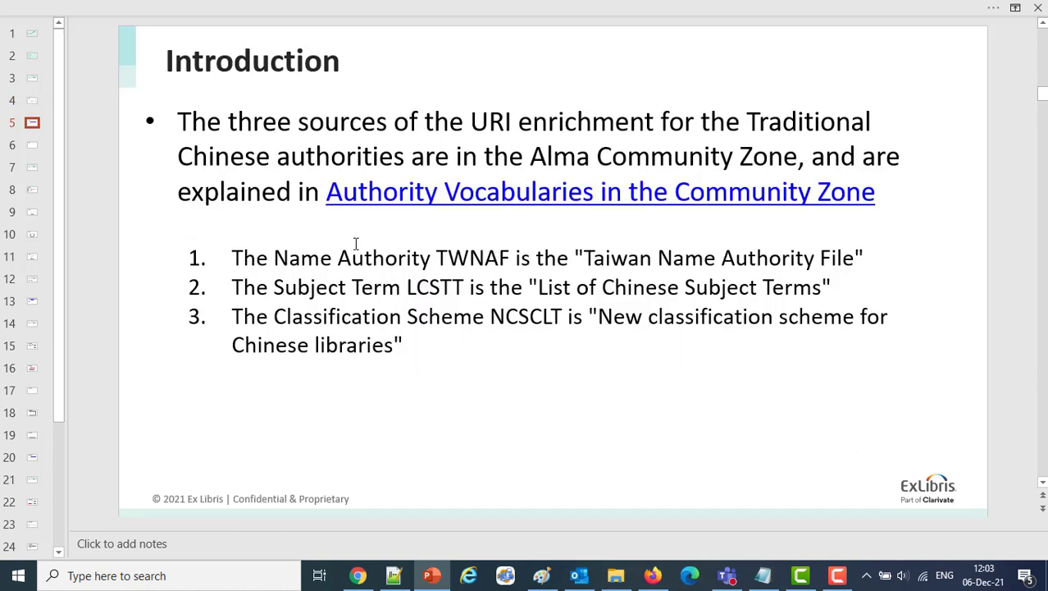
pyautogui.moveTo(272, 260); pyautogui.dragTo(486, 261)
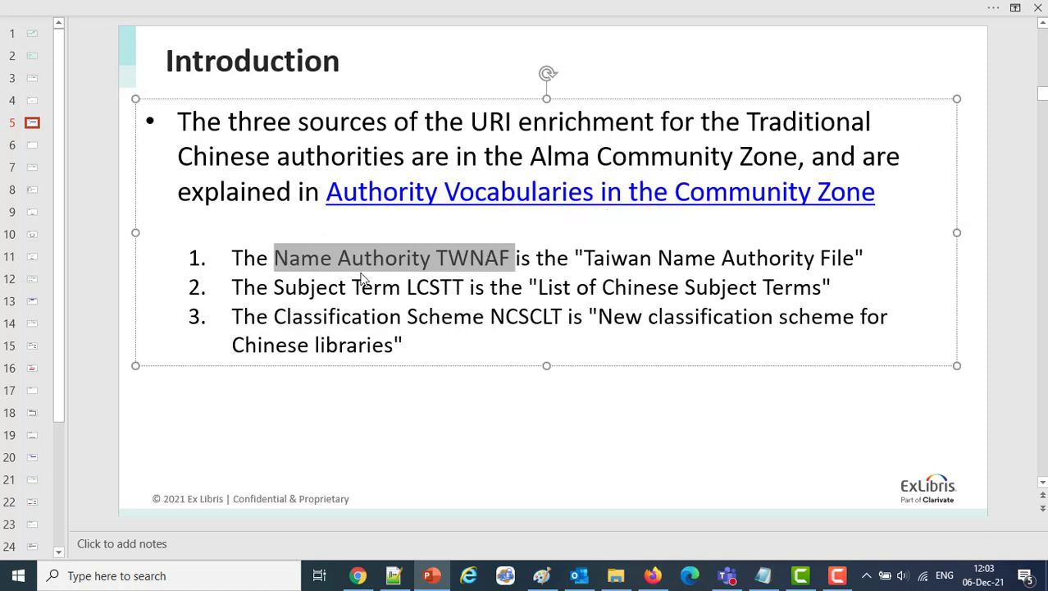
pyautogui.moveTo(274, 289); pyautogui.dragTo(468, 289)
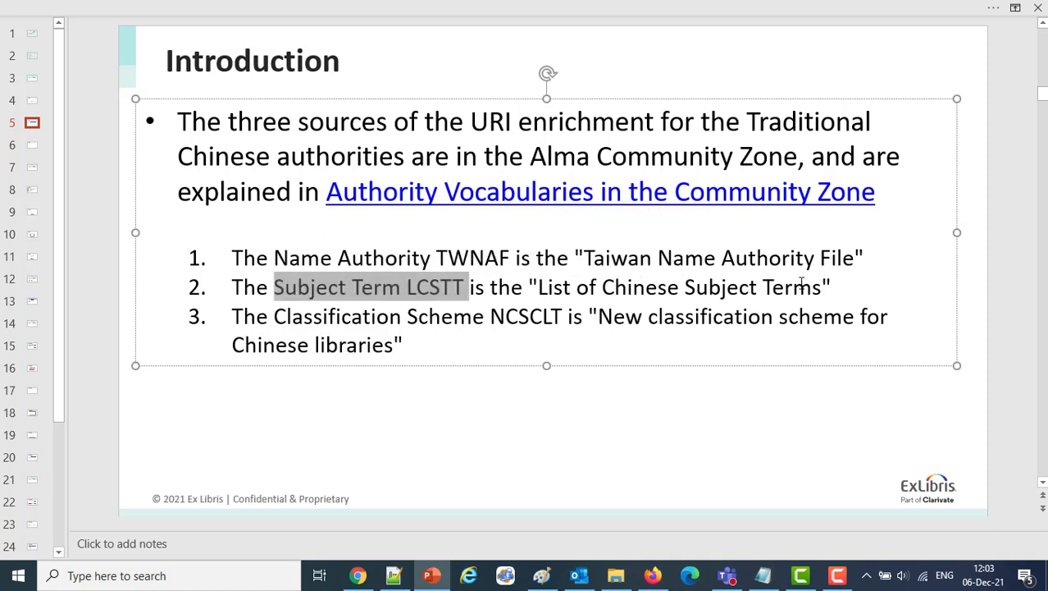
pyautogui.moveTo(275, 318); pyautogui.dragTo(564, 319)
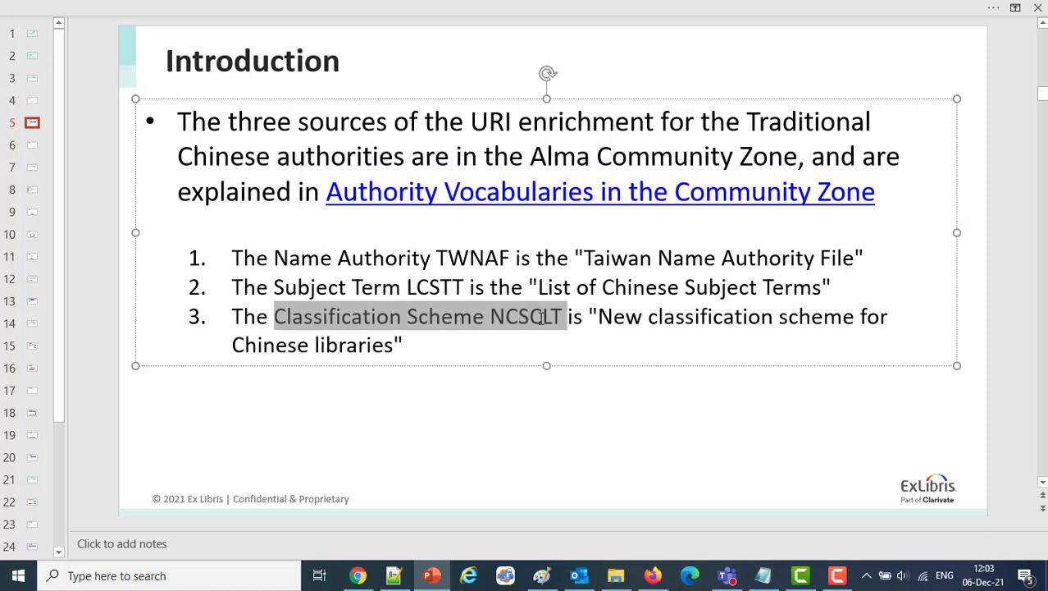
pyautogui.click(618, 410)
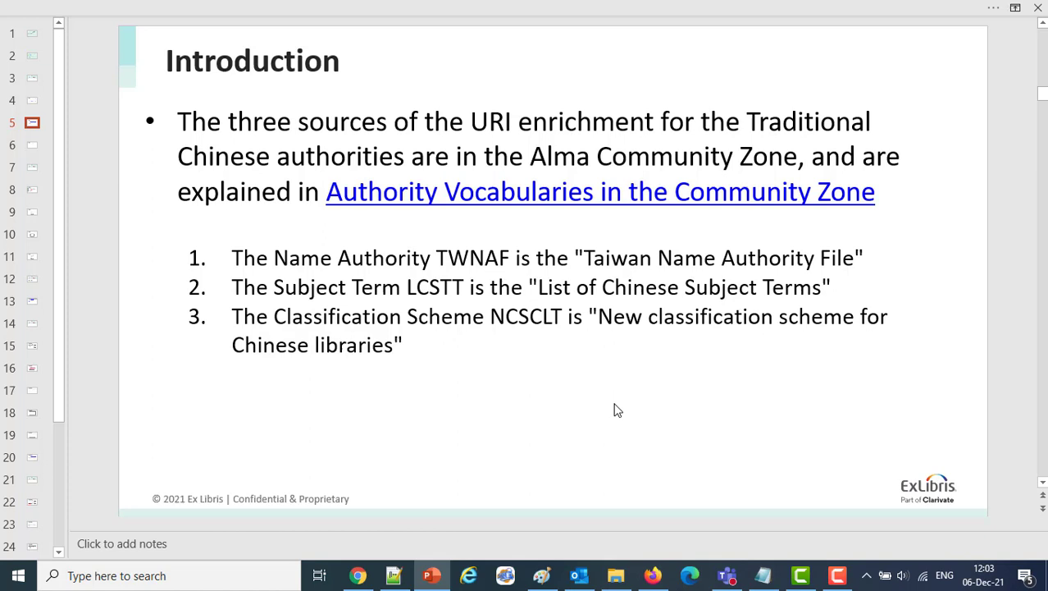
# Switch to Alma in Firefox, highlight the ncsclt source code in field 084, and highlight its full name on the PowerPoint slide.
pyautogui.click(653, 575)
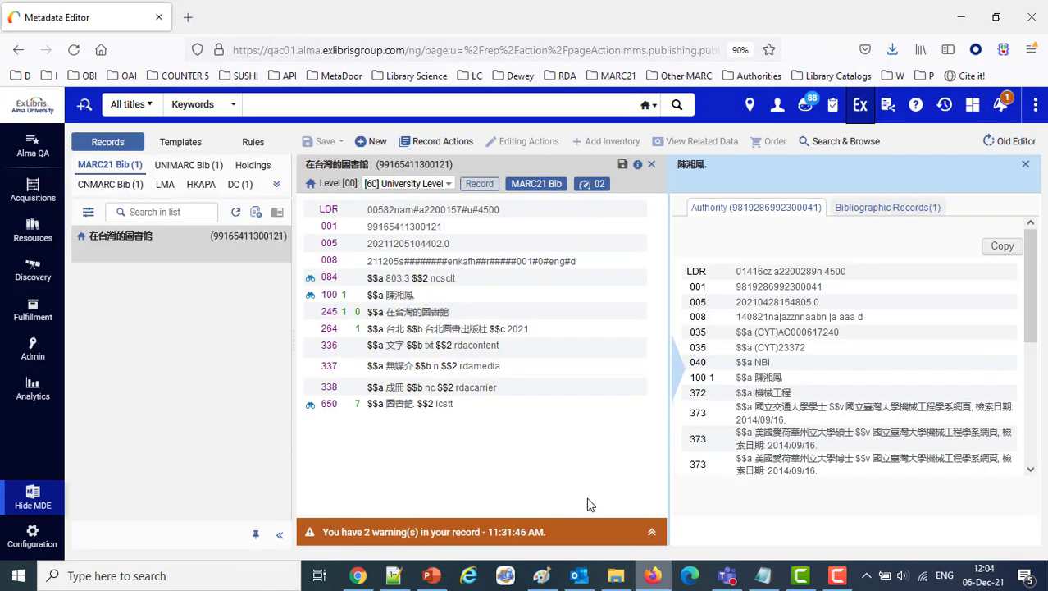
pyautogui.click(1024, 165)
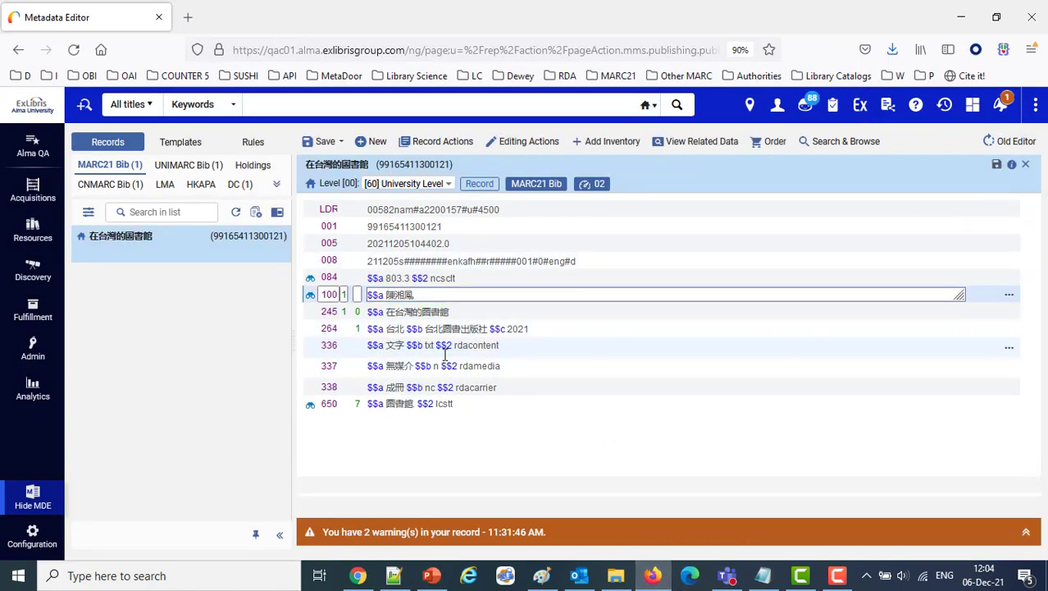
pyautogui.click(394, 279)
pyautogui.doubleClick(442, 279)
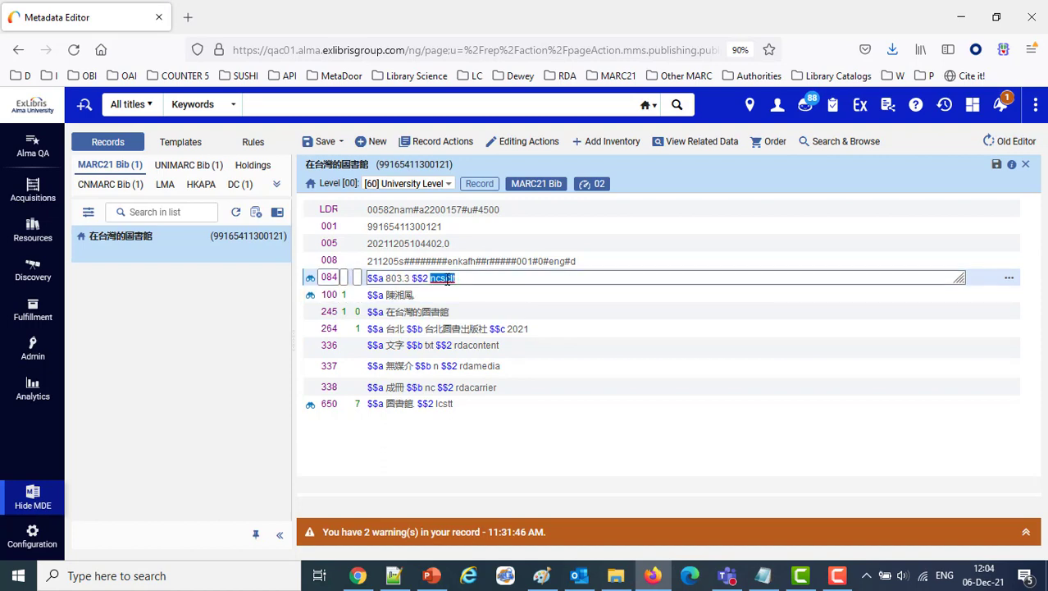
pyautogui.click(431, 576)
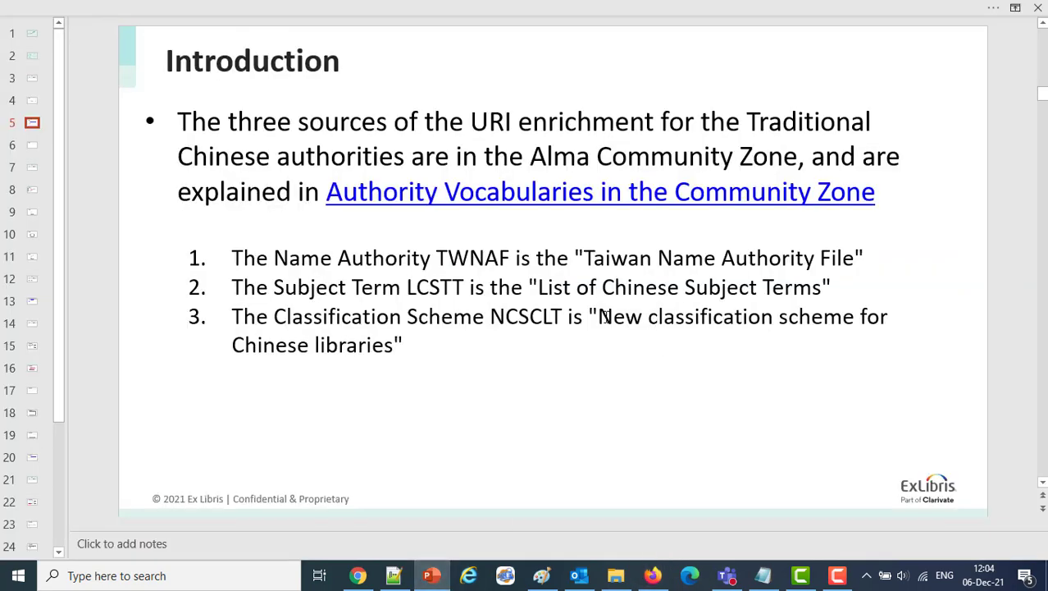
pyautogui.moveTo(601, 316); pyautogui.dragTo(603, 341)
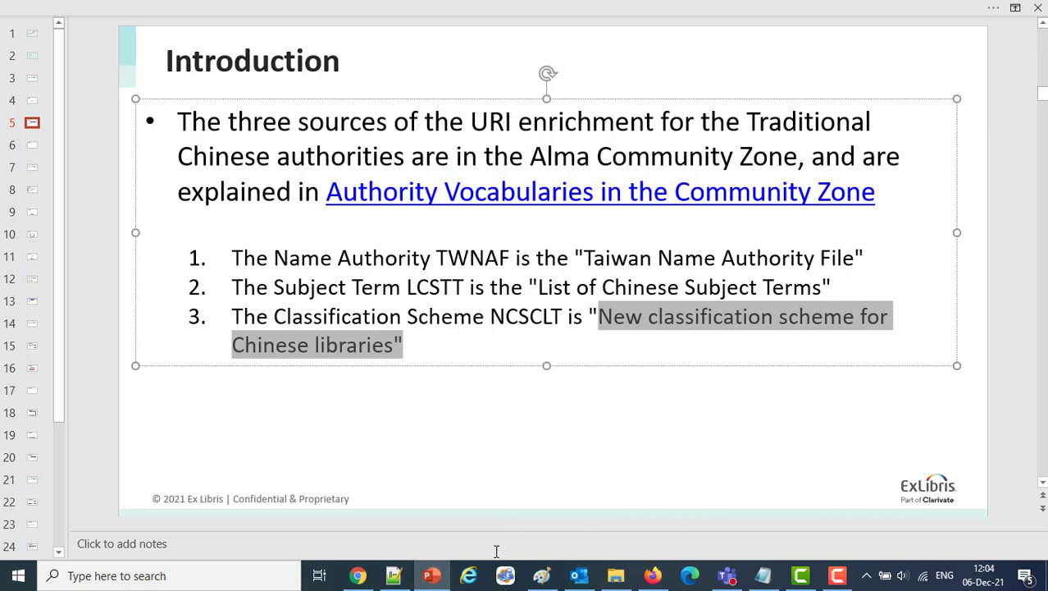
# Return to the Alma record in Firefox, highlight the lcstt source code in field 650, and check it against the PowerPoint slide.
pyautogui.click(652, 576)
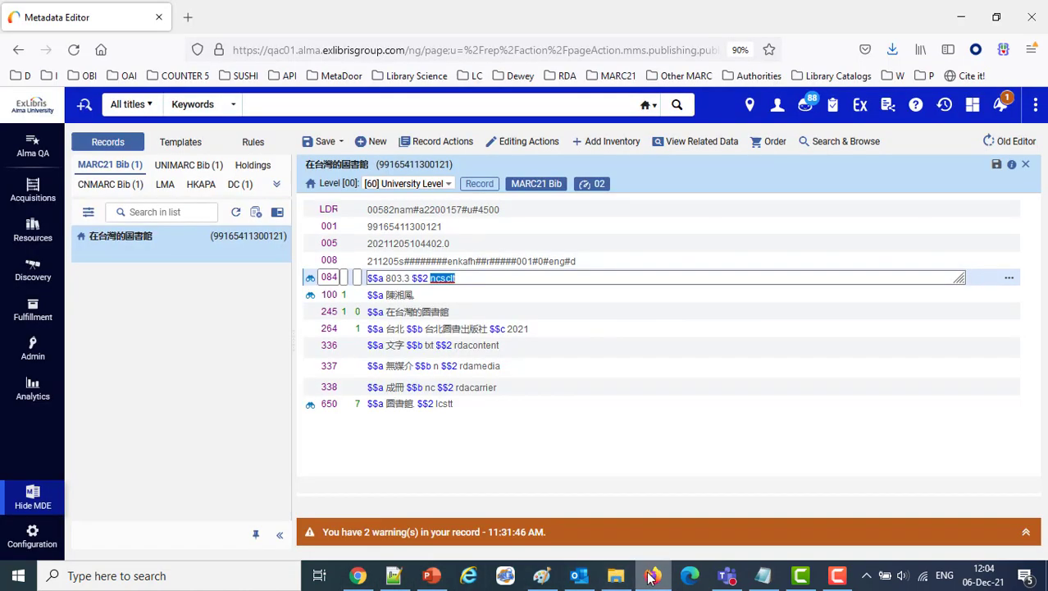
pyautogui.click(422, 402)
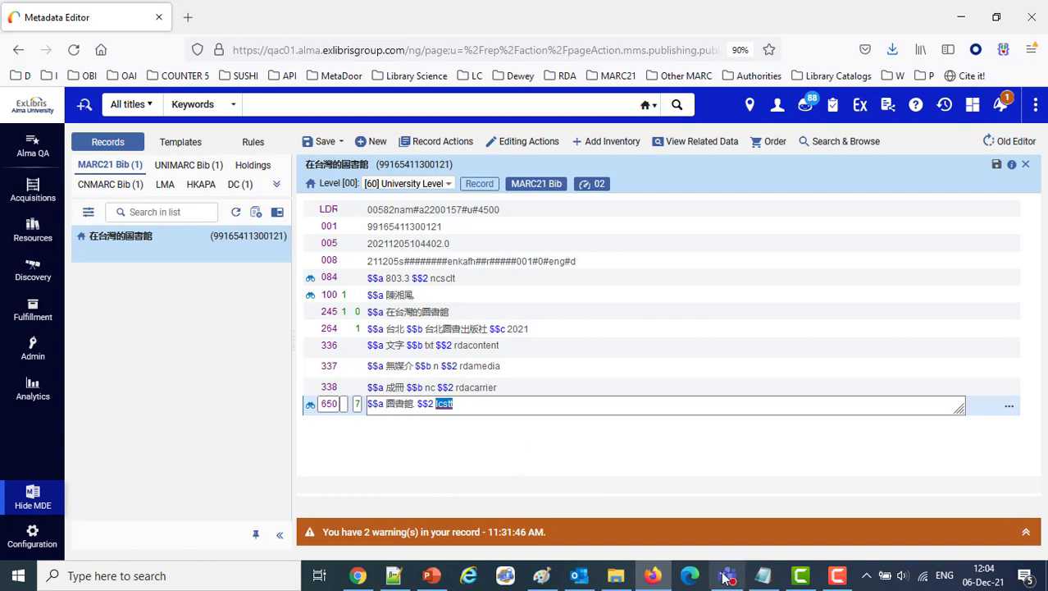
pyautogui.click(432, 576)
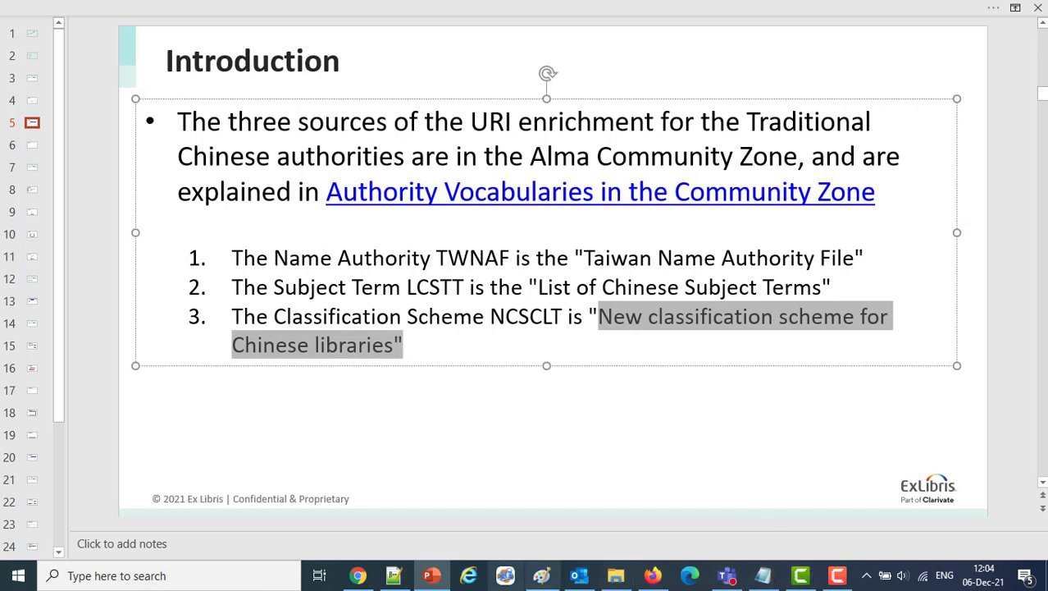
# Switch back to Alma in Firefox, view the authority record linked to the 100 field, and close it.
pyautogui.click(653, 576)
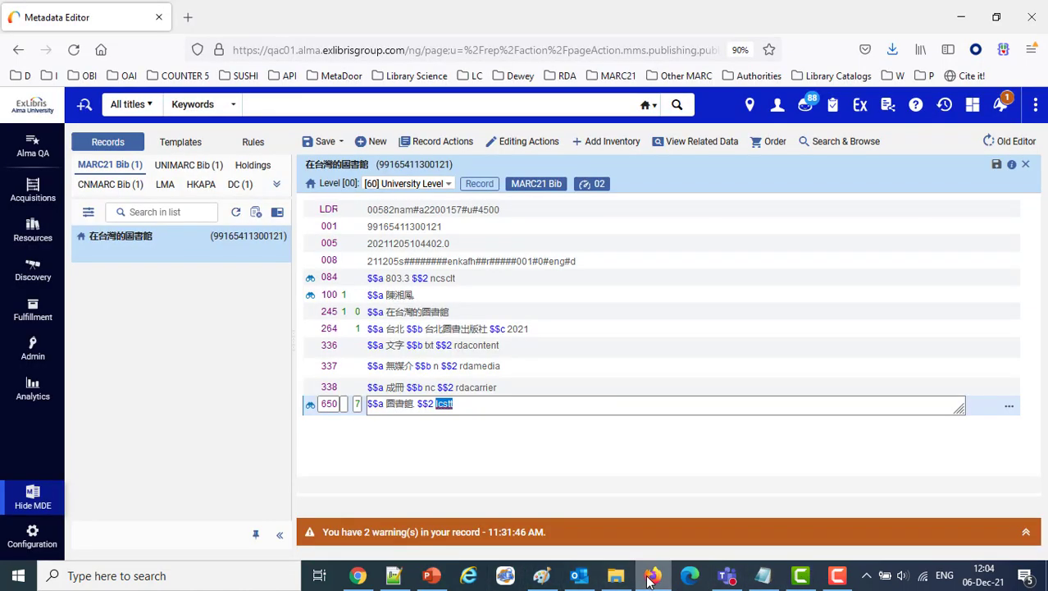
pyautogui.click(311, 300)
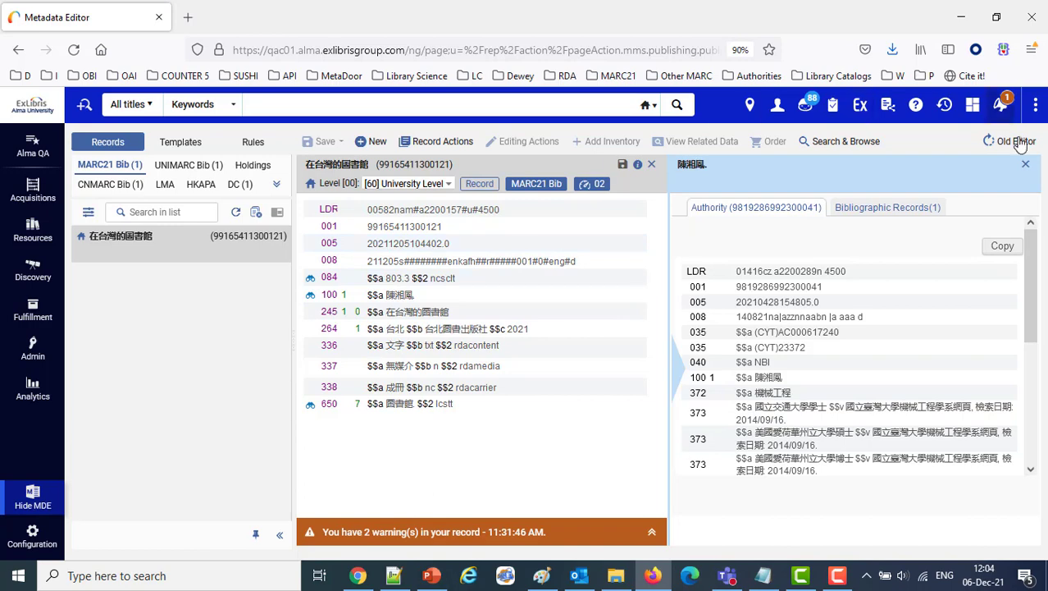
pyautogui.click(1025, 169)
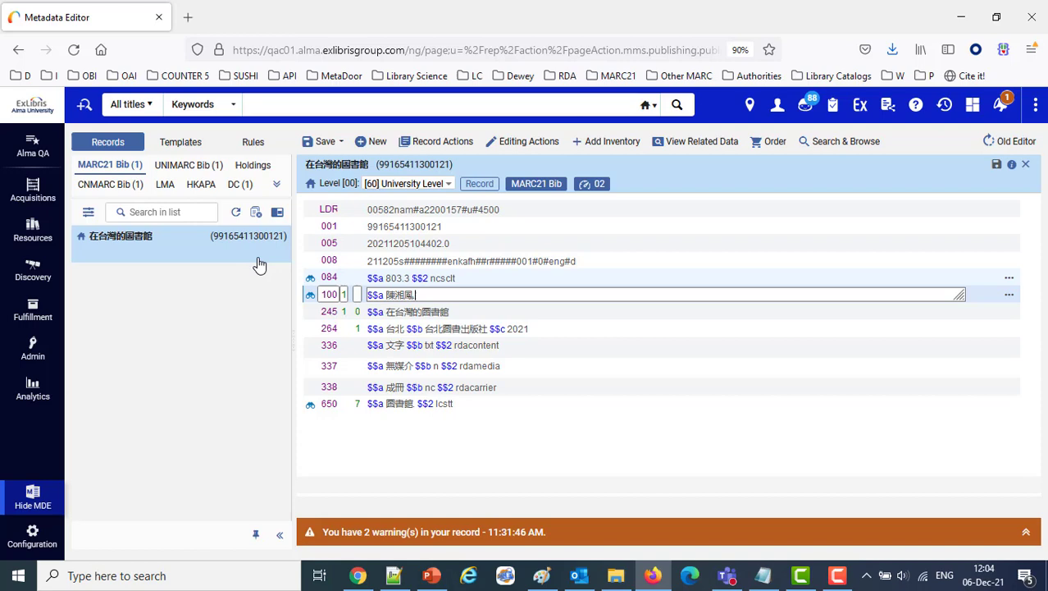
# Open the list of publishing profiles and search it by name for "chinese".
pyautogui.click(37, 229)
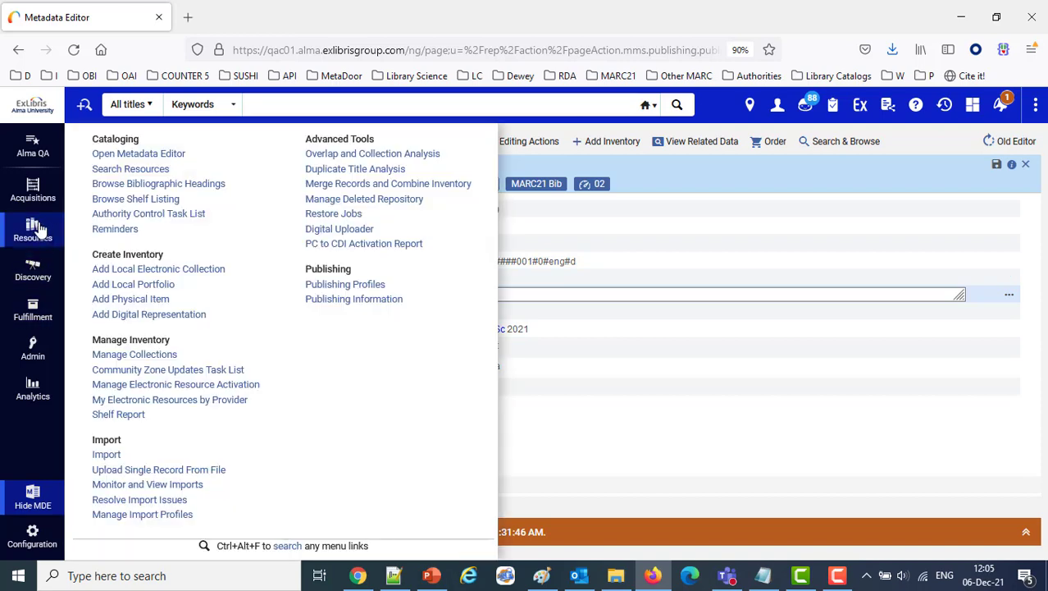
pyautogui.click(352, 284)
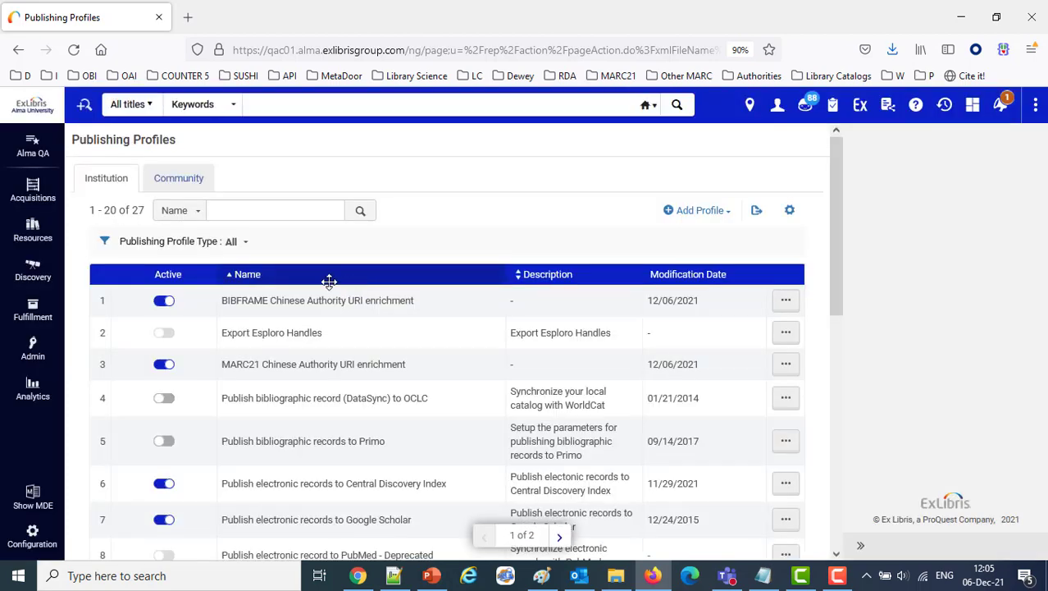
pyautogui.click(257, 210)
pyautogui.write('chinese')
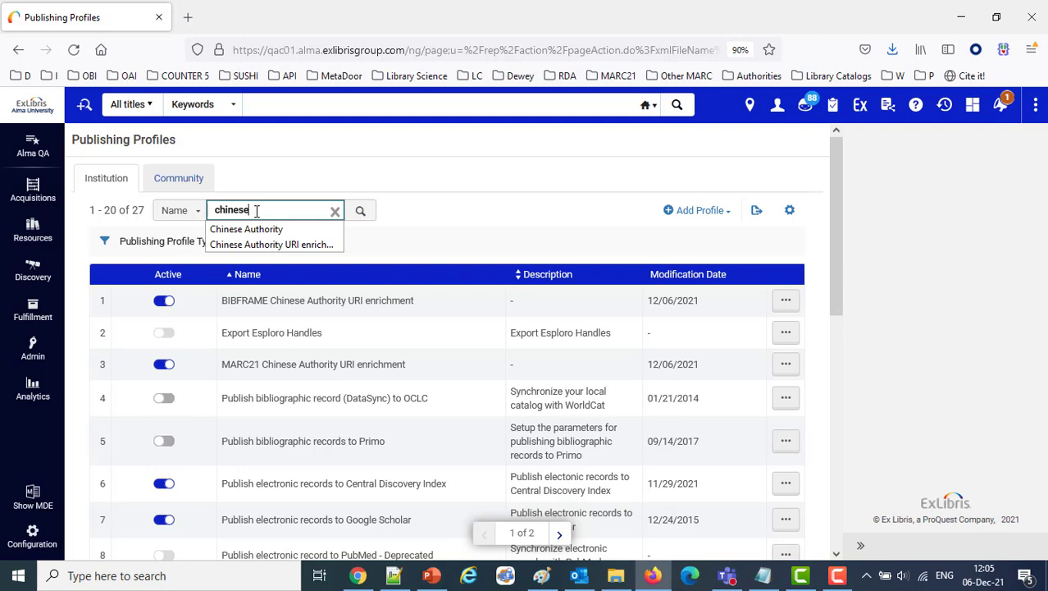
pyautogui.press('Return')
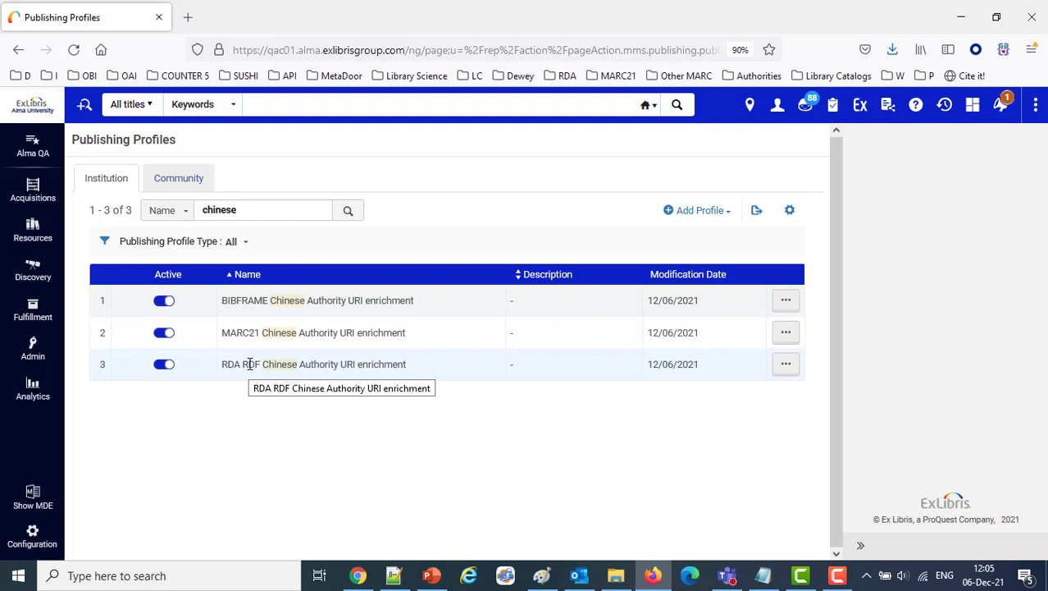
# Open the BIBFRAME Chinese Authority URI enrichment profile for editing and examine its output format.
pyautogui.click(786, 300)
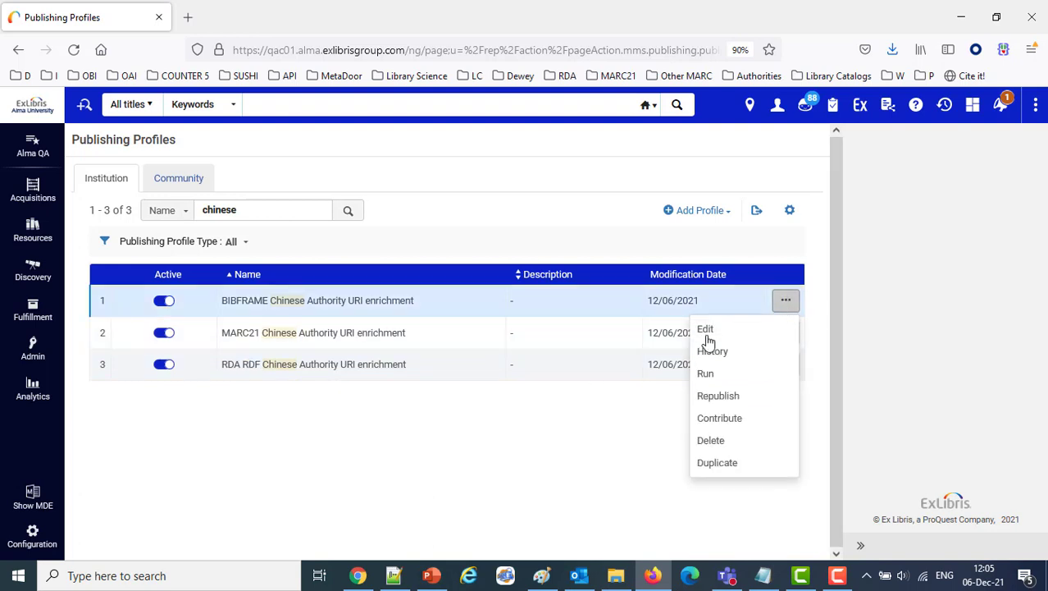
pyautogui.click(706, 329)
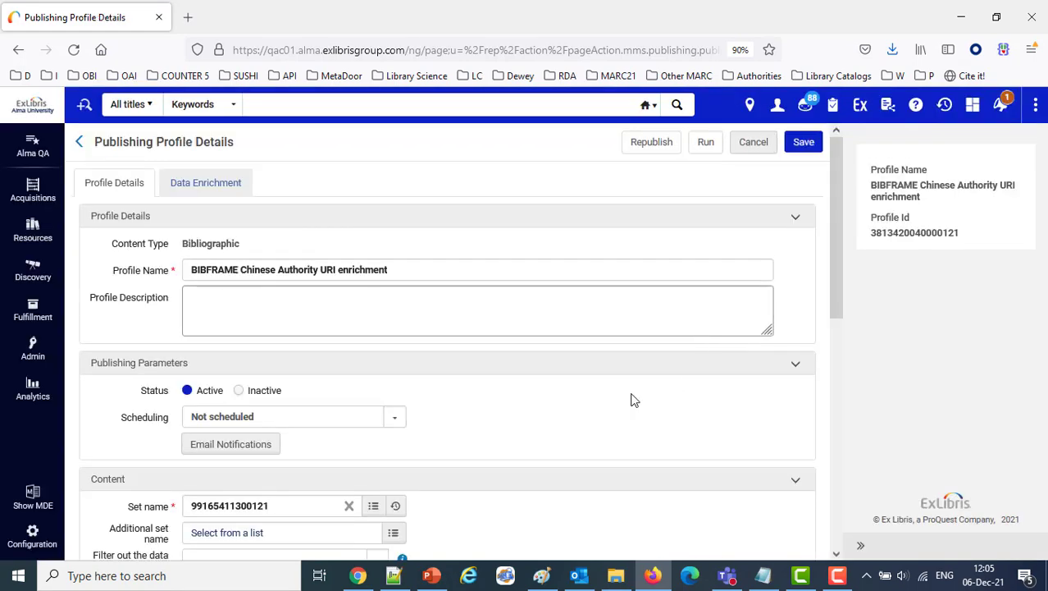
pyautogui.scroll(-3, 580, 405)
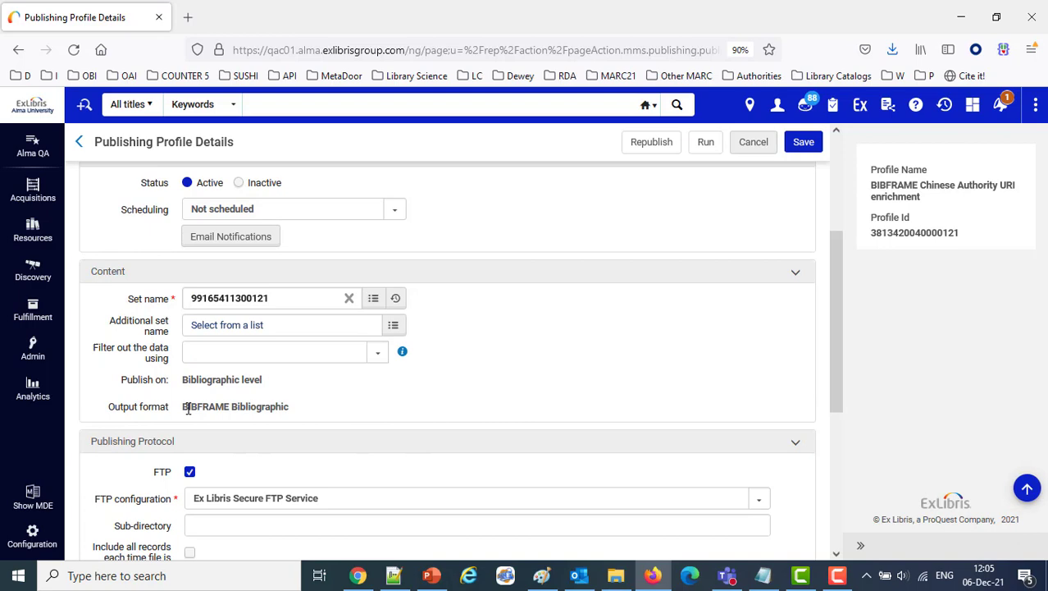
pyautogui.moveTo(188, 407); pyautogui.dragTo(330, 417)
pyautogui.scroll(3, 483, 402)
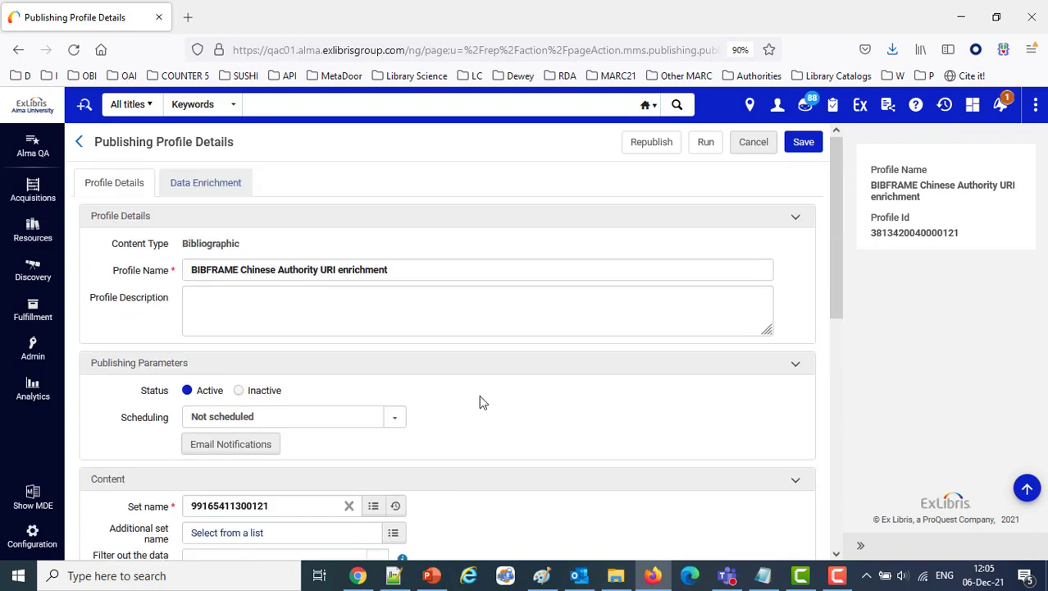
# Check the profile's Linked Data enrichment setting and highlight the file name prefix in its FTP publishing settings.
pyautogui.click(205, 184)
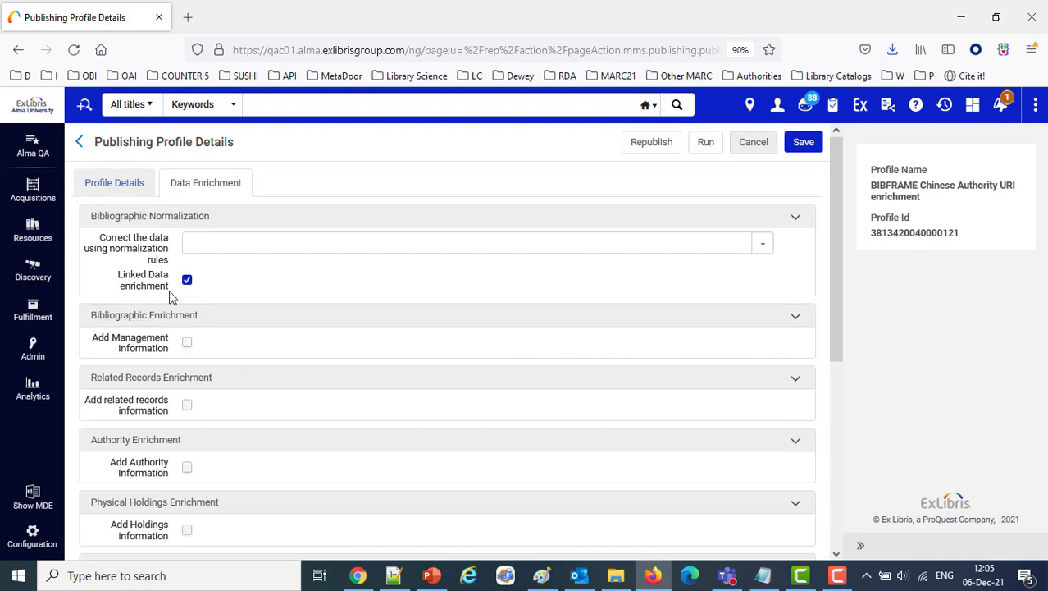
pyautogui.click(109, 183)
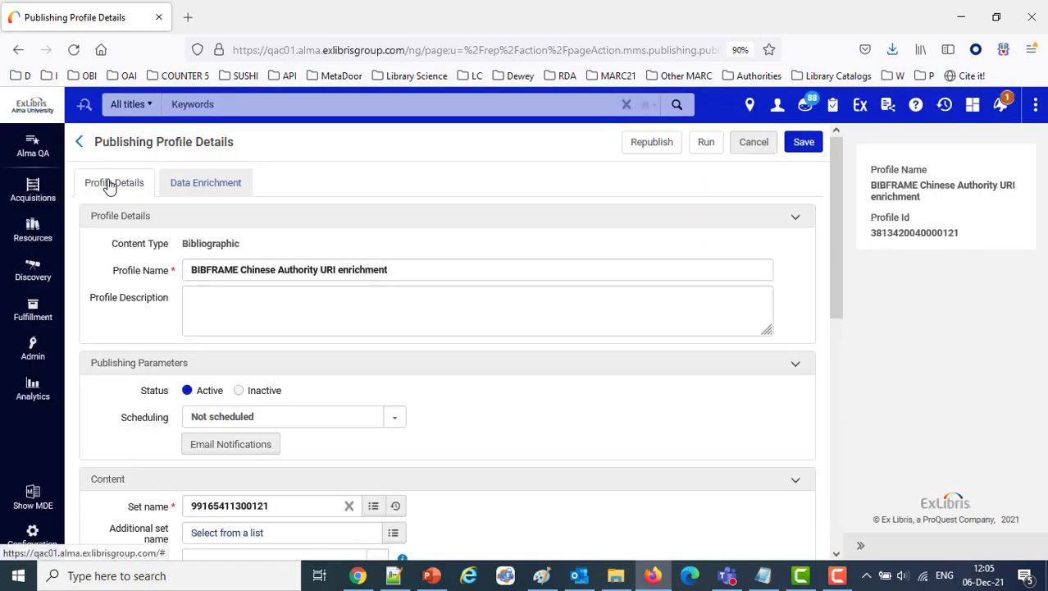
pyautogui.scroll(-6, 315, 374)
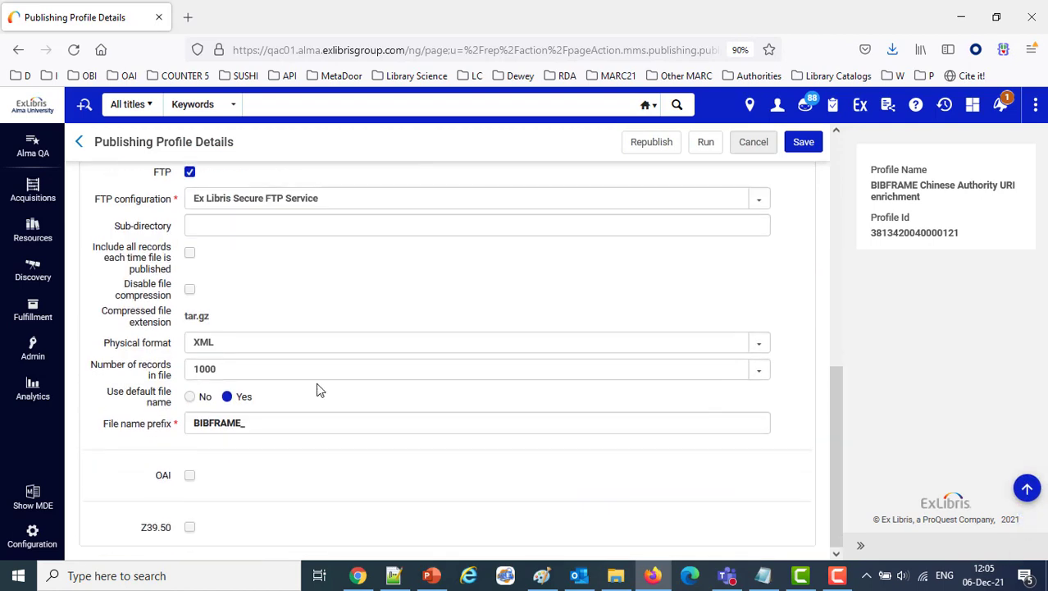
pyautogui.moveTo(197, 425); pyautogui.dragTo(274, 427)
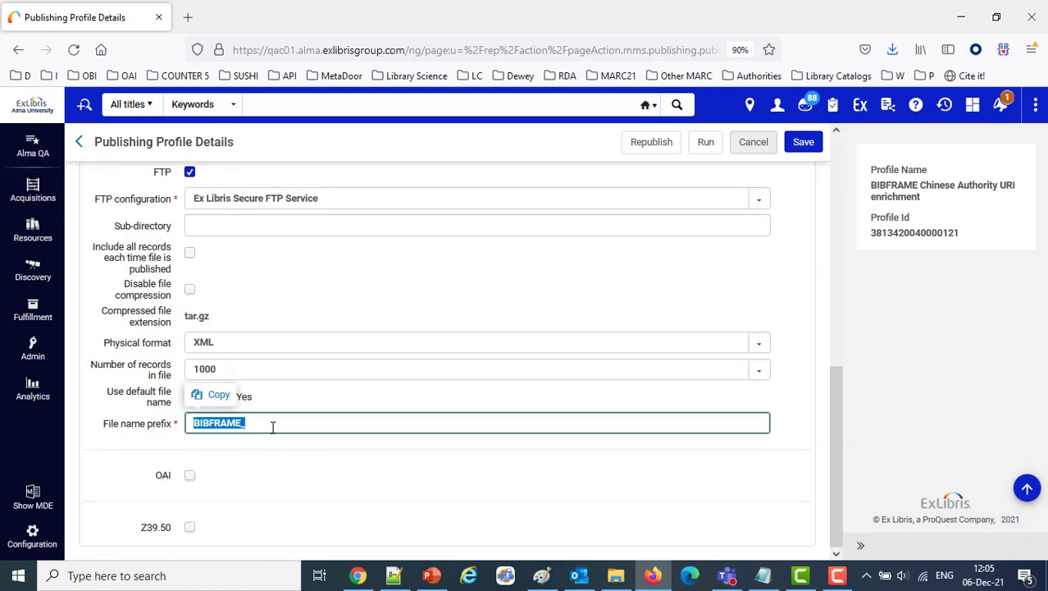
# Close the BIBFRAME publishing profile without saving and open the MARC21 Chinese Authority URI enrichment profile for editing.
pyautogui.click(265, 464)
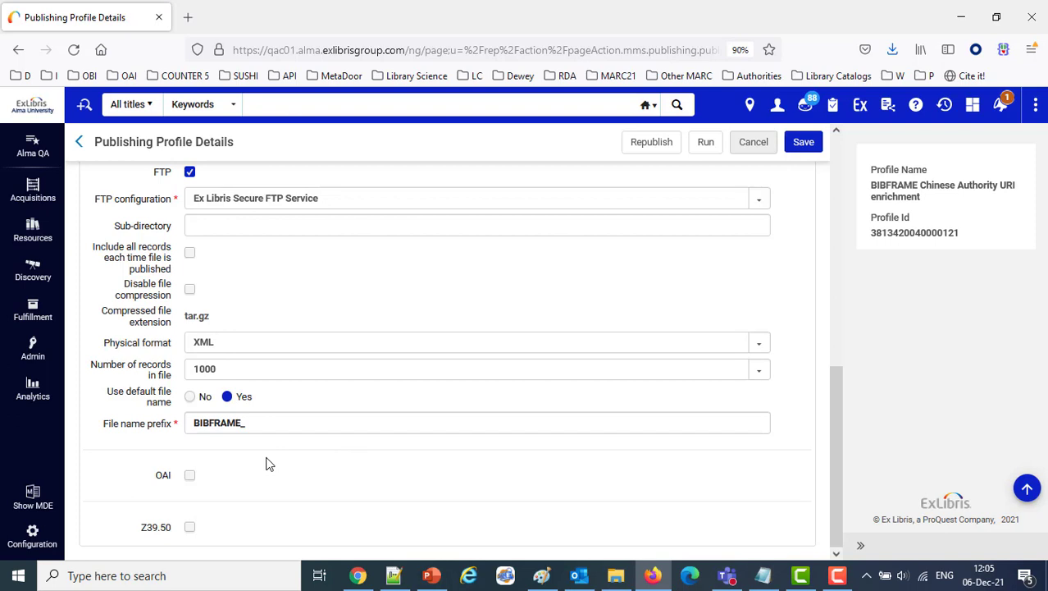
pyautogui.scroll(5, 469, 362)
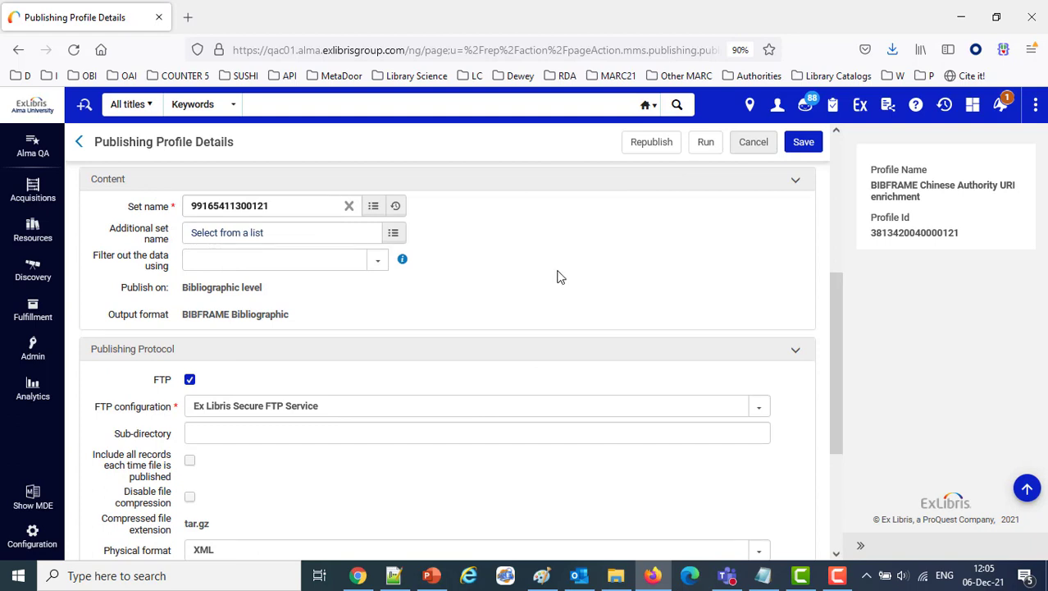
pyautogui.click(750, 147)
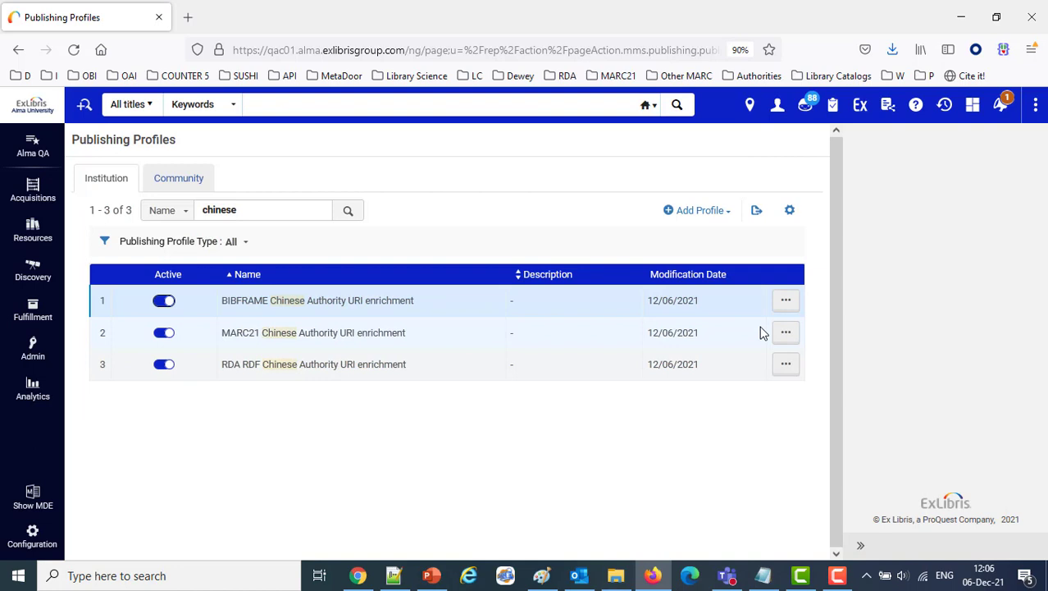
pyautogui.click(786, 333)
pyautogui.click(705, 363)
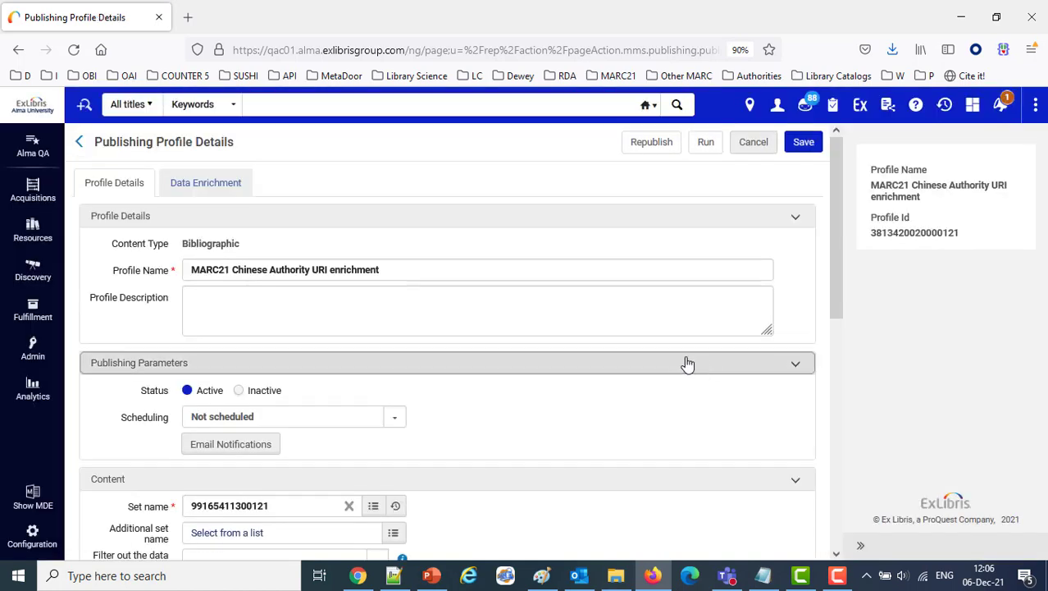
# Examine the MARC21 profile's file name prefix and Linked Data enrichment setting, and close the profile without saving.
pyautogui.scroll(-5, 656, 387)
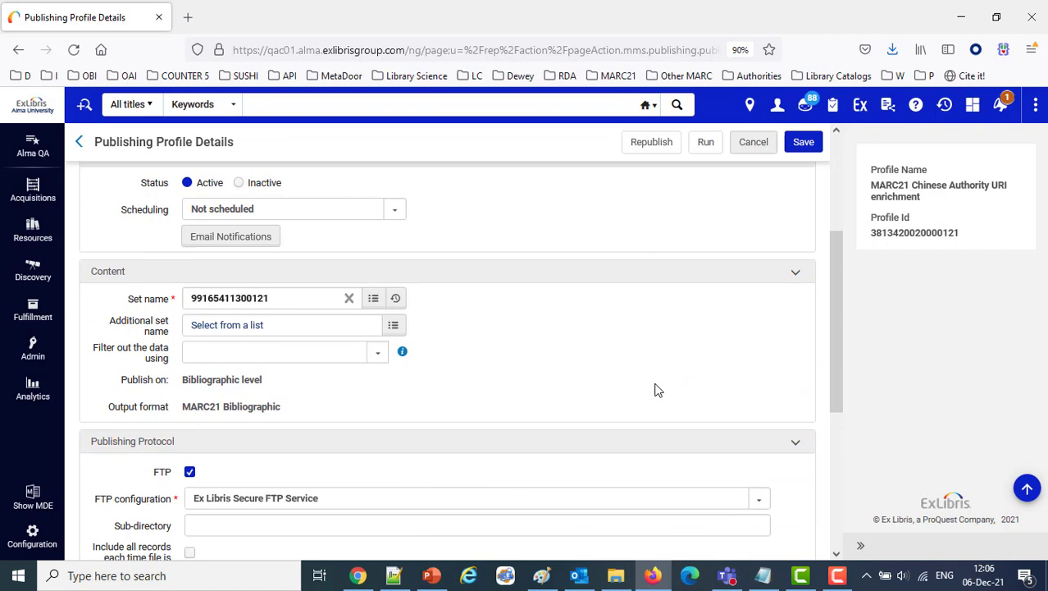
pyautogui.scroll(-7, 656, 390)
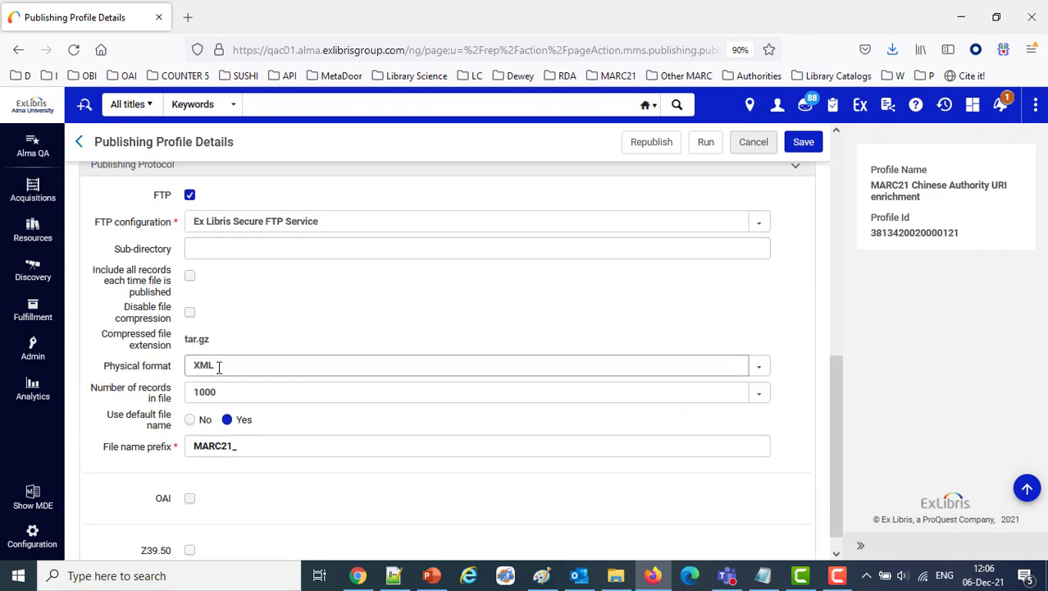
pyautogui.moveTo(243, 450); pyautogui.dragTo(107, 476)
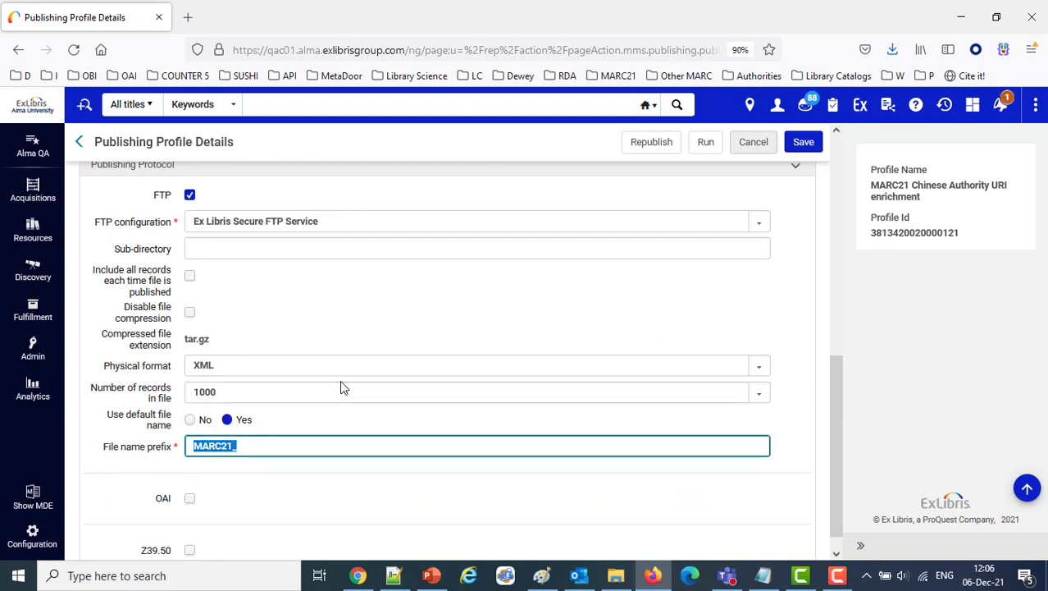
pyautogui.scroll(3, 343, 387)
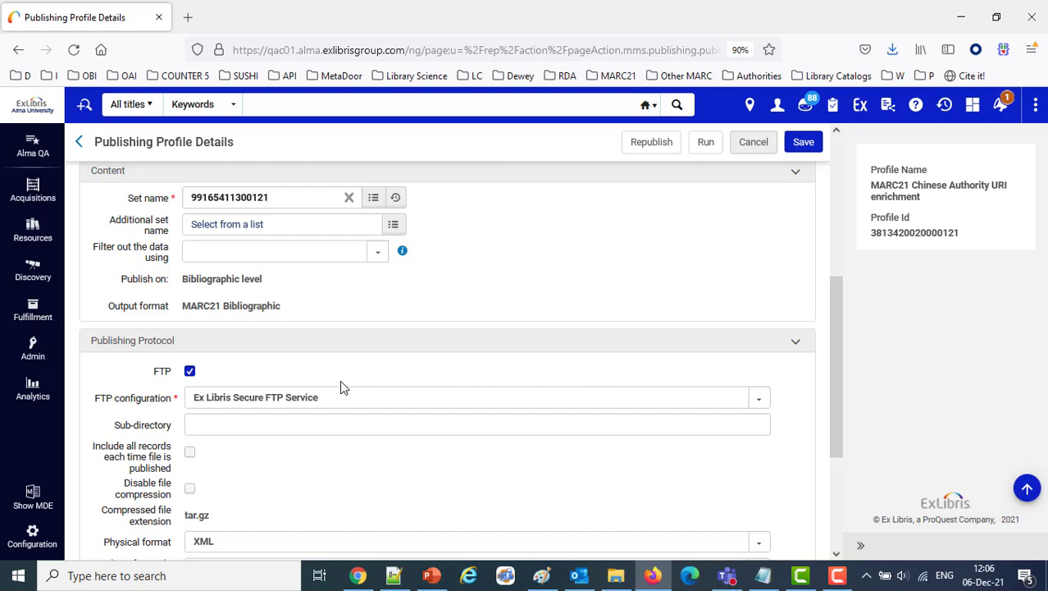
pyautogui.scroll(3, 343, 387)
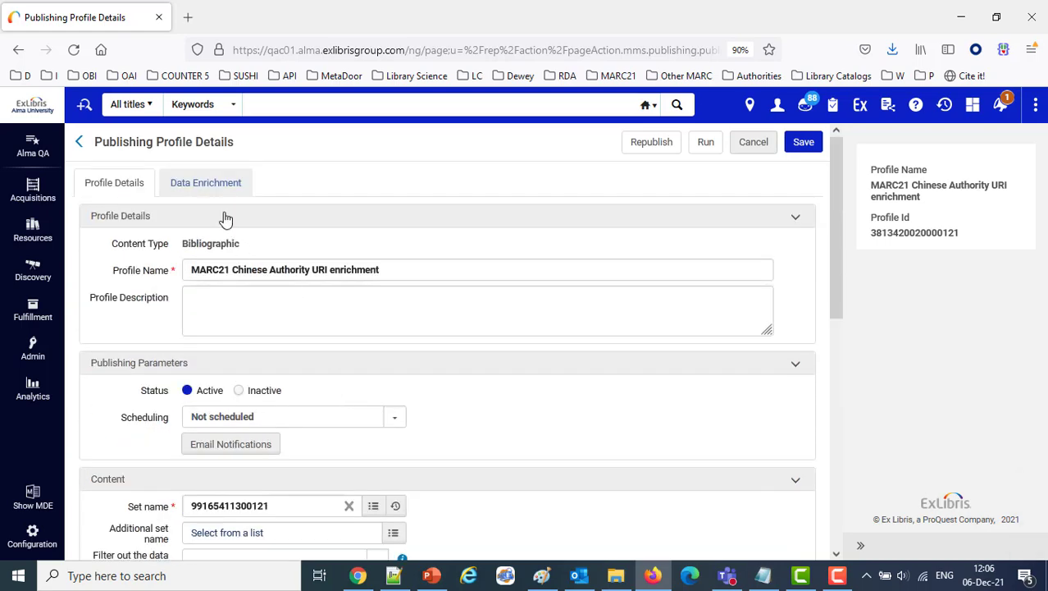
pyautogui.click(209, 183)
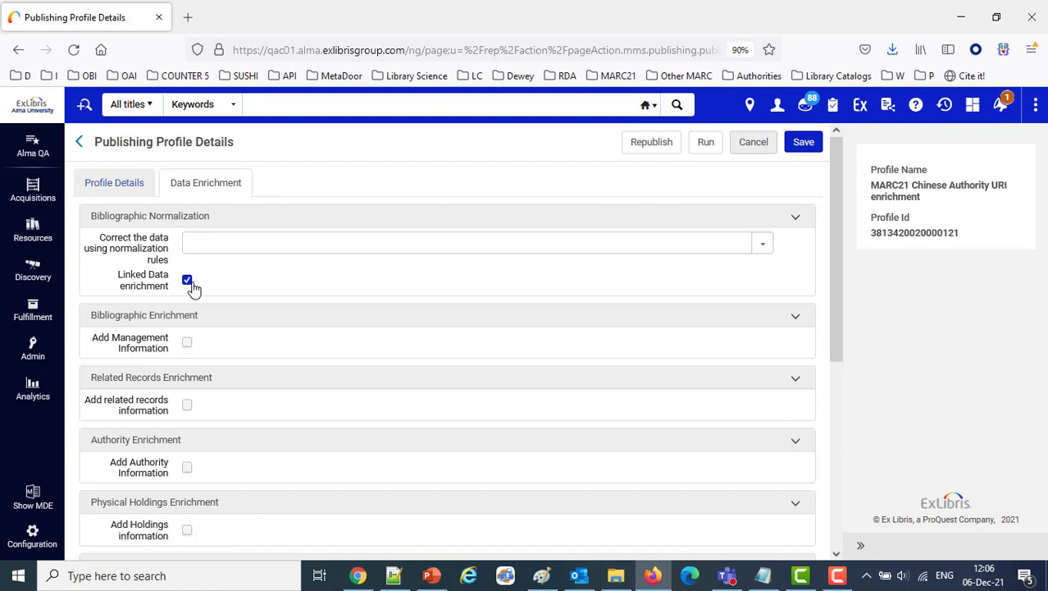
pyautogui.click(756, 144)
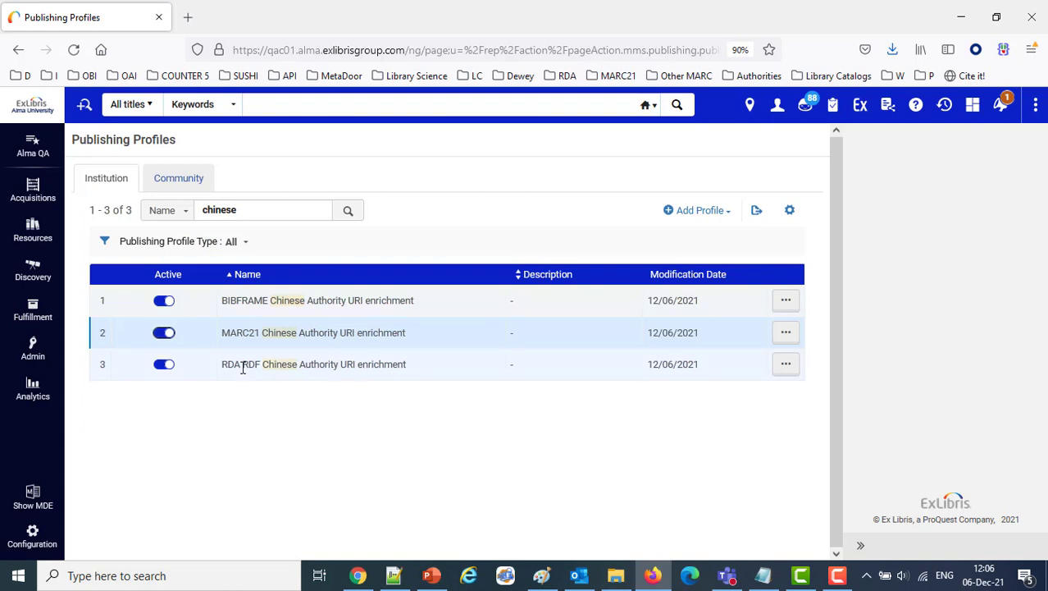
# Open the RDA RDF Chinese Authority URI enrichment profile for editing and examine its FTP settings, output format and Linked Data enrichment setting.
pyautogui.click(783, 373)
pyautogui.click(706, 401)
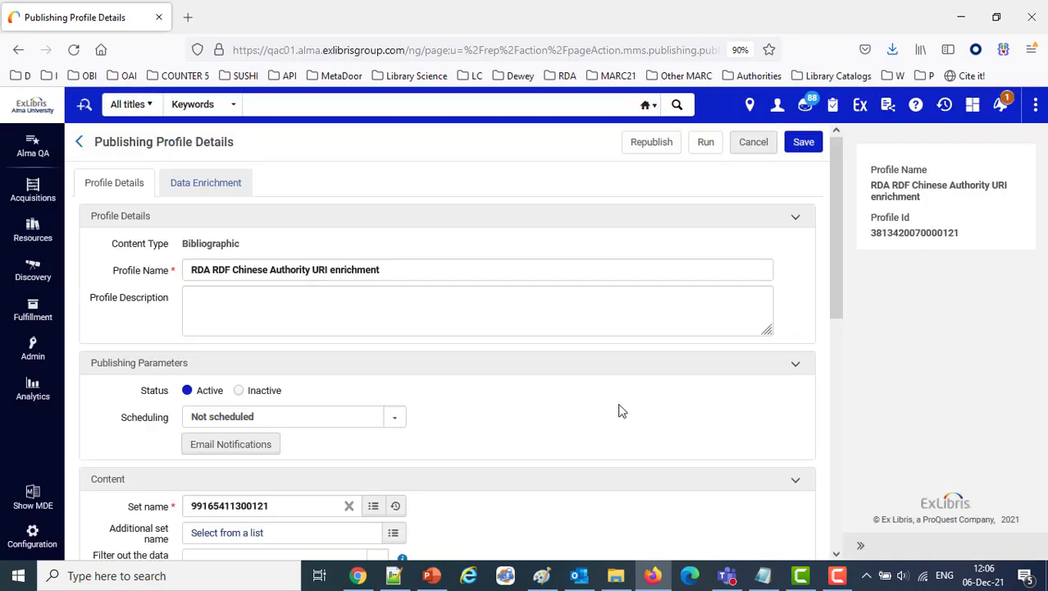
pyautogui.scroll(-5, 621, 404)
pyautogui.scroll(-2, 621, 410)
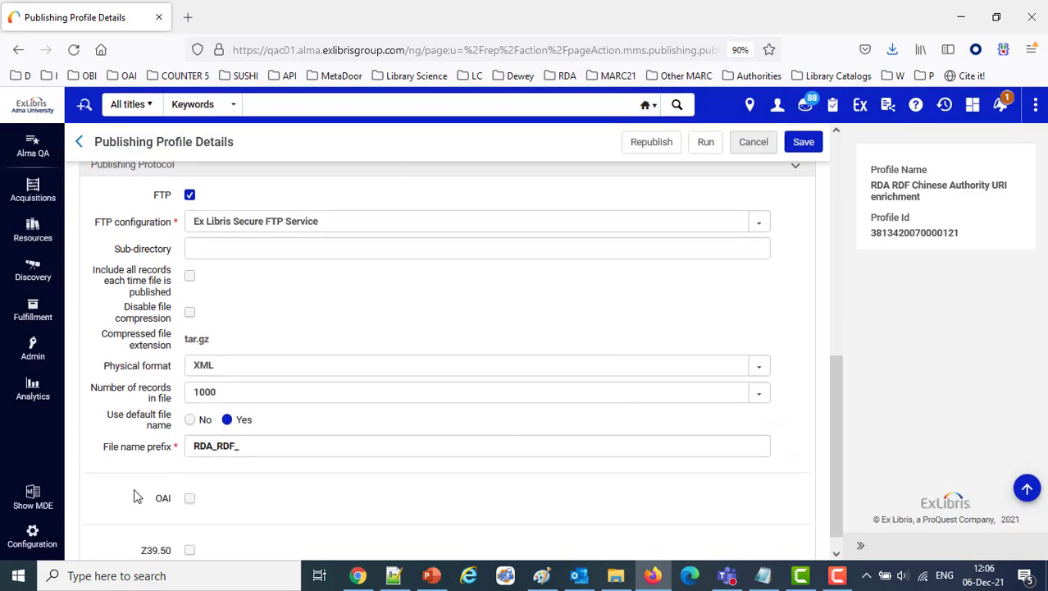
pyautogui.scroll(-1, 171, 453)
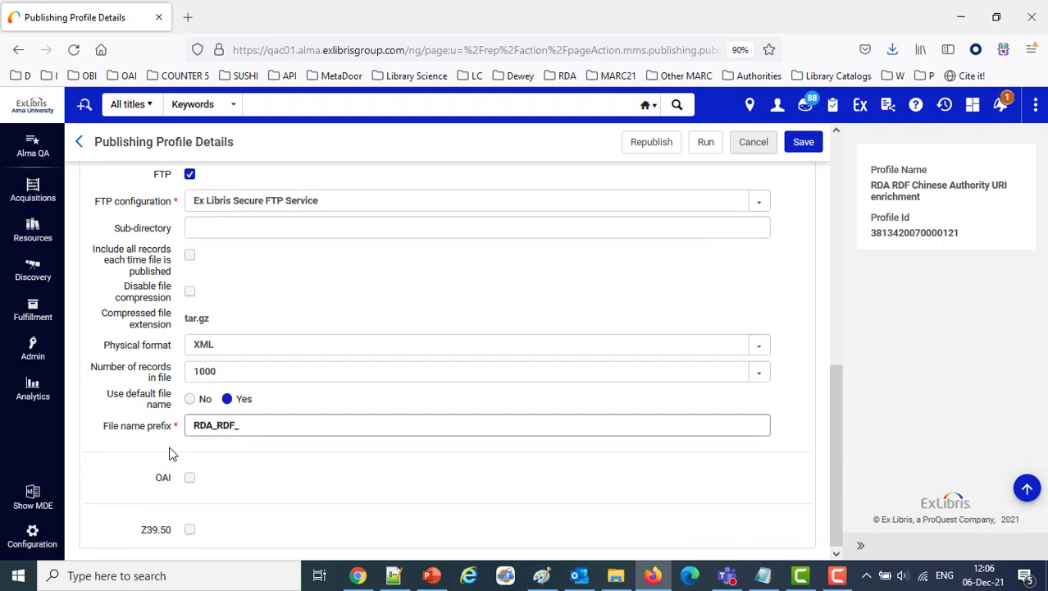
pyautogui.scroll(5, 170, 453)
pyautogui.moveTo(184, 313); pyautogui.dragTo(319, 329)
pyautogui.scroll(8, 315, 328)
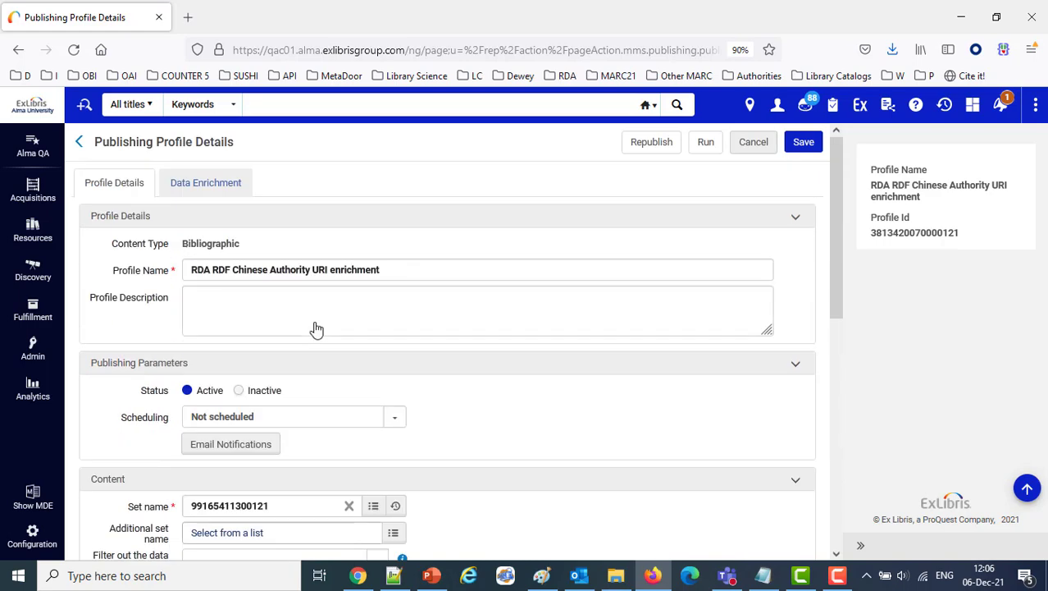
pyautogui.click(220, 189)
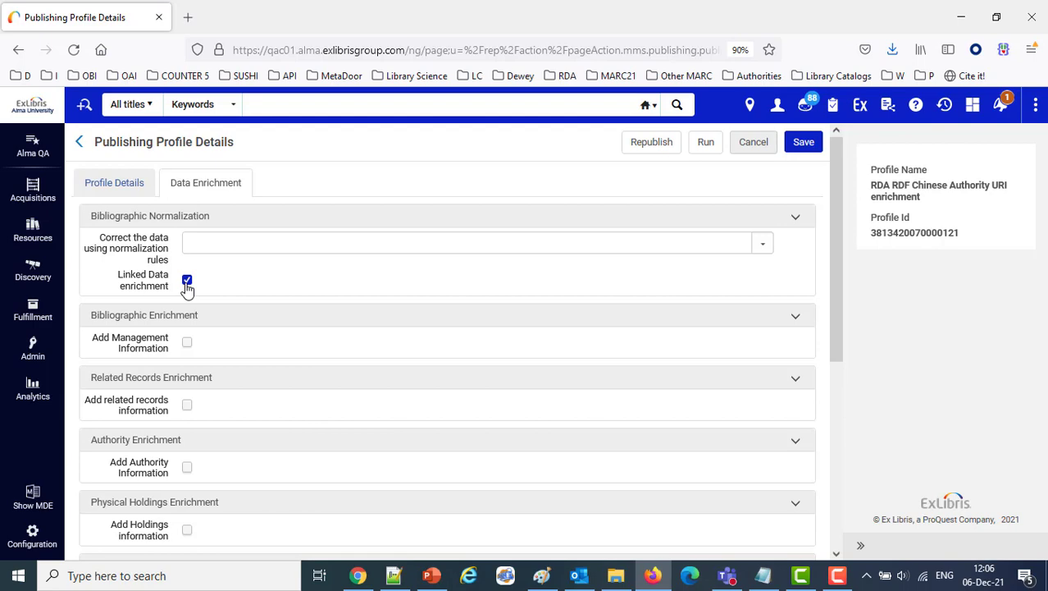
pyautogui.click(358, 575)
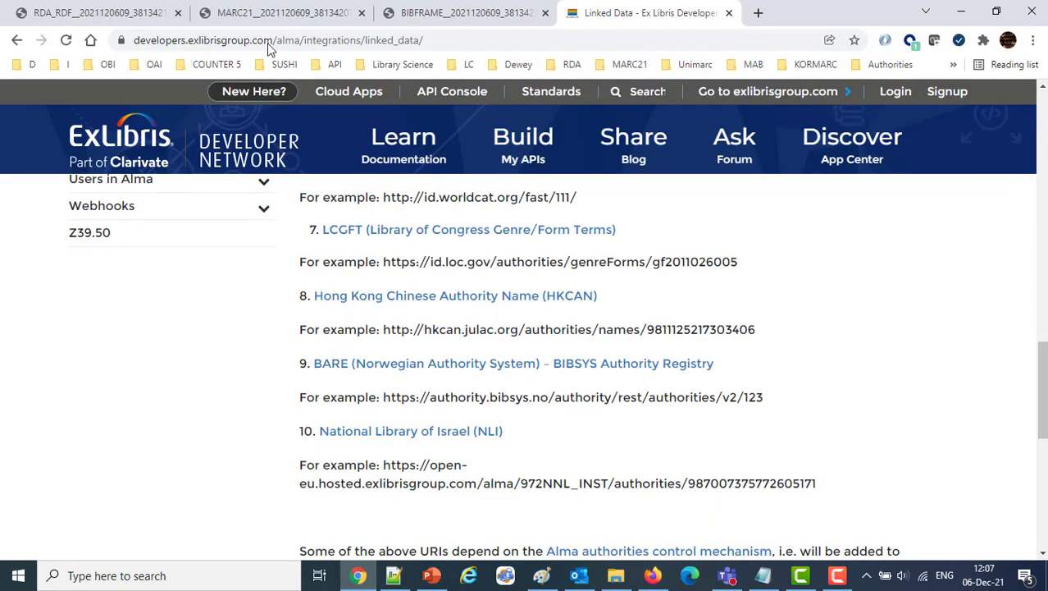
pyautogui.click(55, 16)
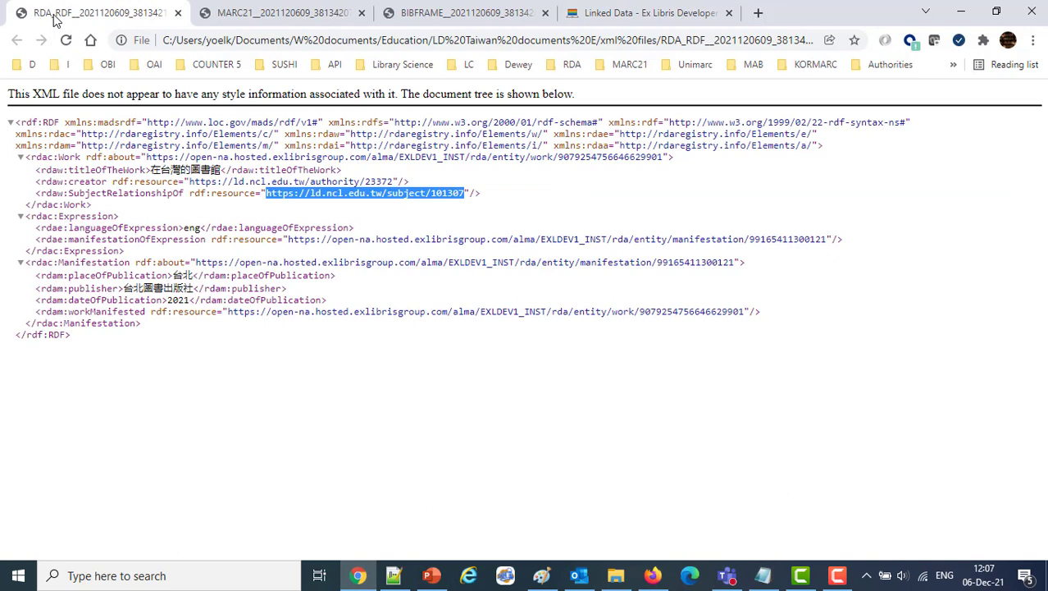
pyautogui.click(331, 401)
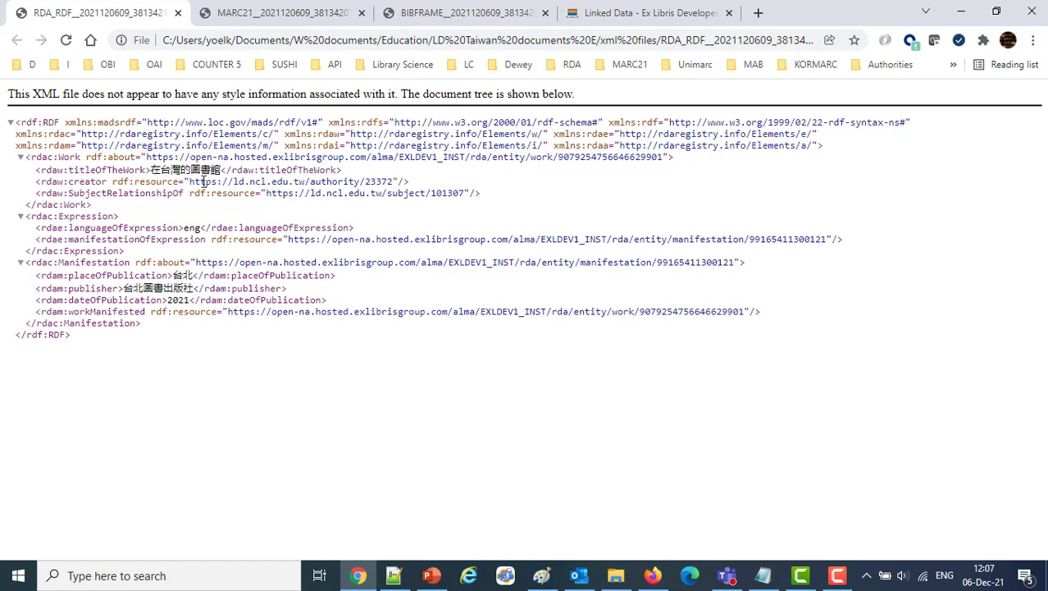
pyautogui.moveTo(189, 182); pyautogui.dragTo(391, 182)
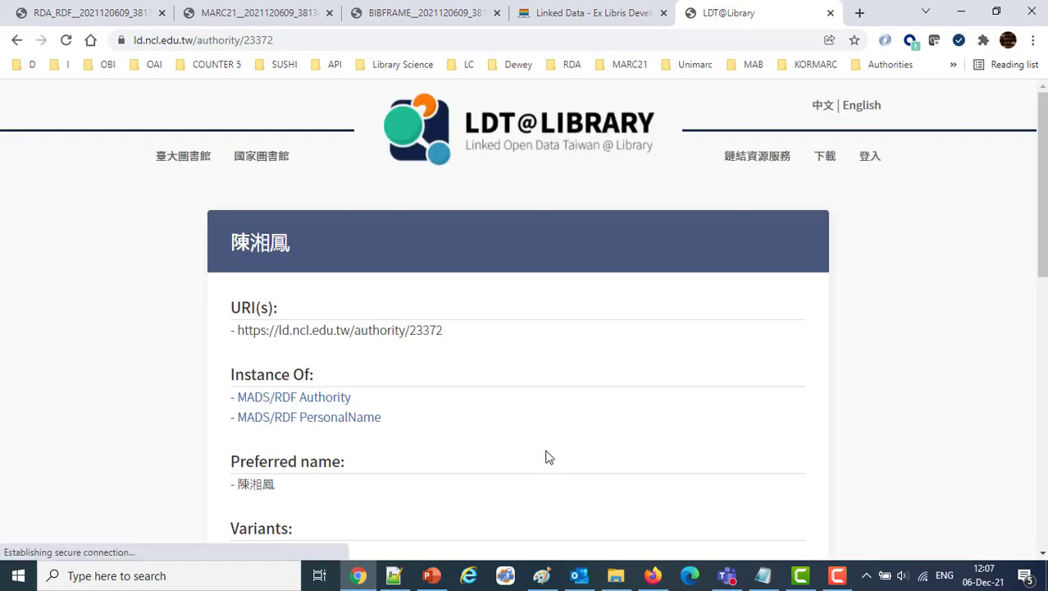
pyautogui.scroll(-2, 545, 456)
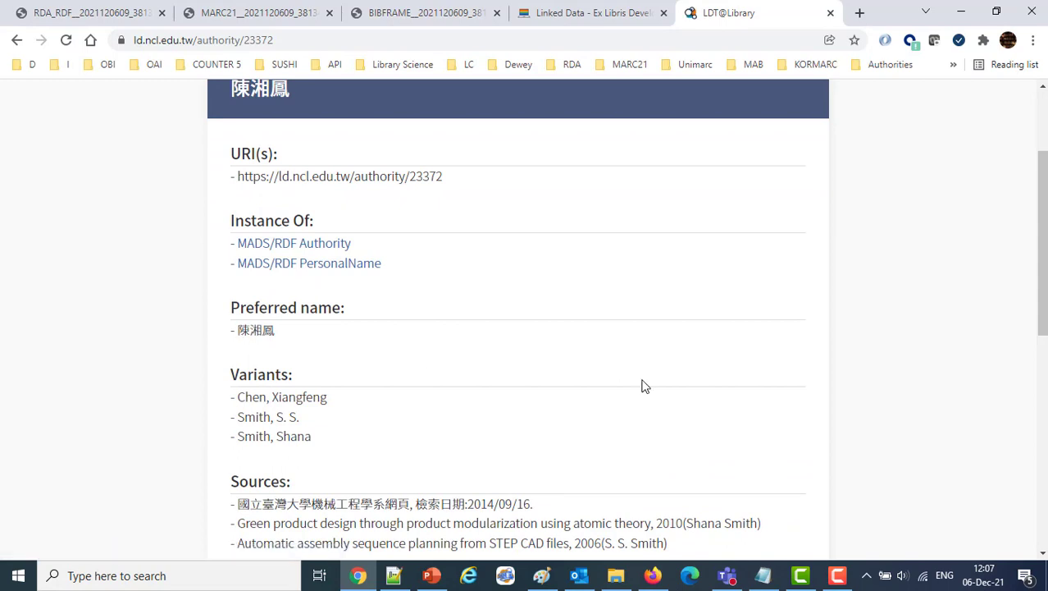
# Switch to Alma in Firefox, view the record's 100 field in the Metadata Editor, and return to the authority page in Chrome for comparison.
pyautogui.click(653, 575)
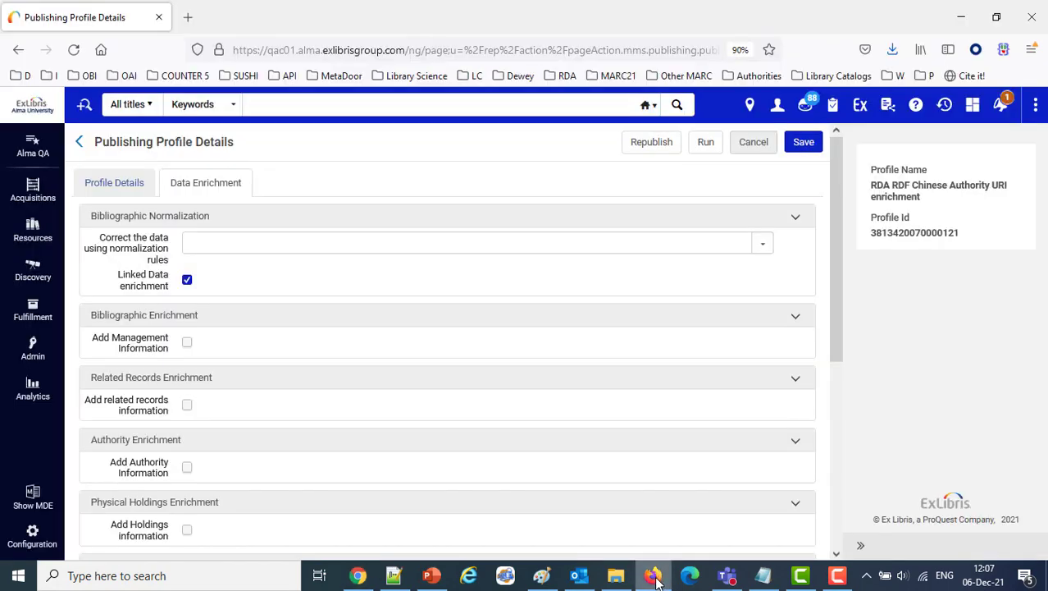
pyautogui.click(33, 496)
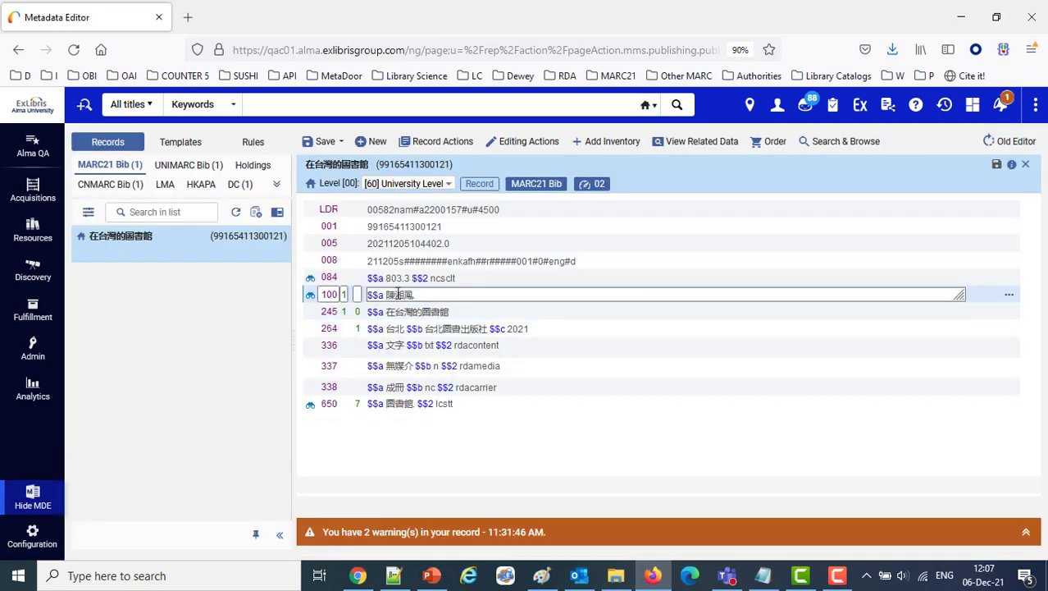
pyautogui.click(358, 577)
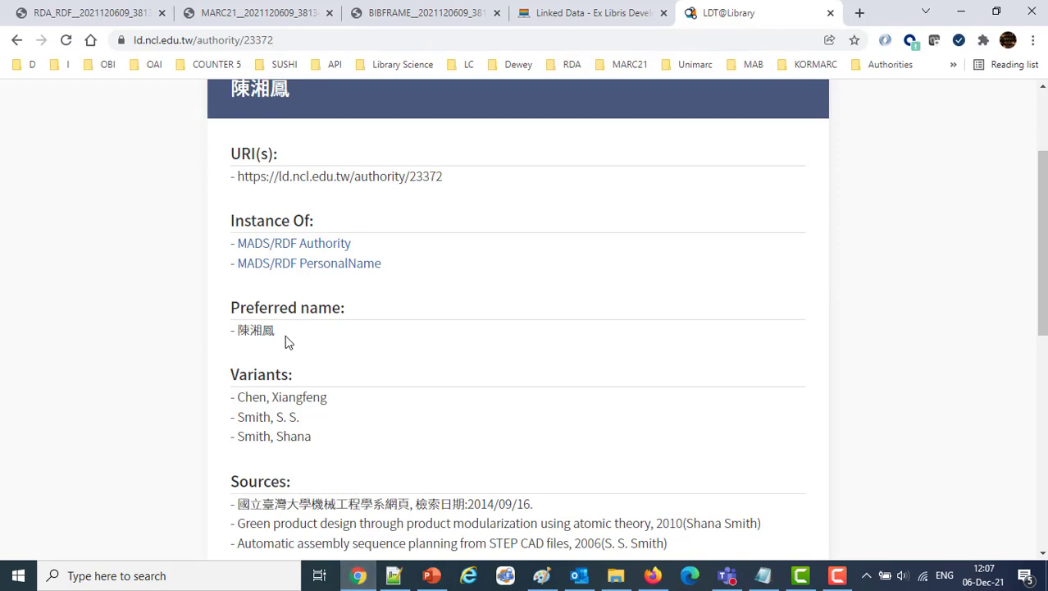
pyautogui.click(85, 15)
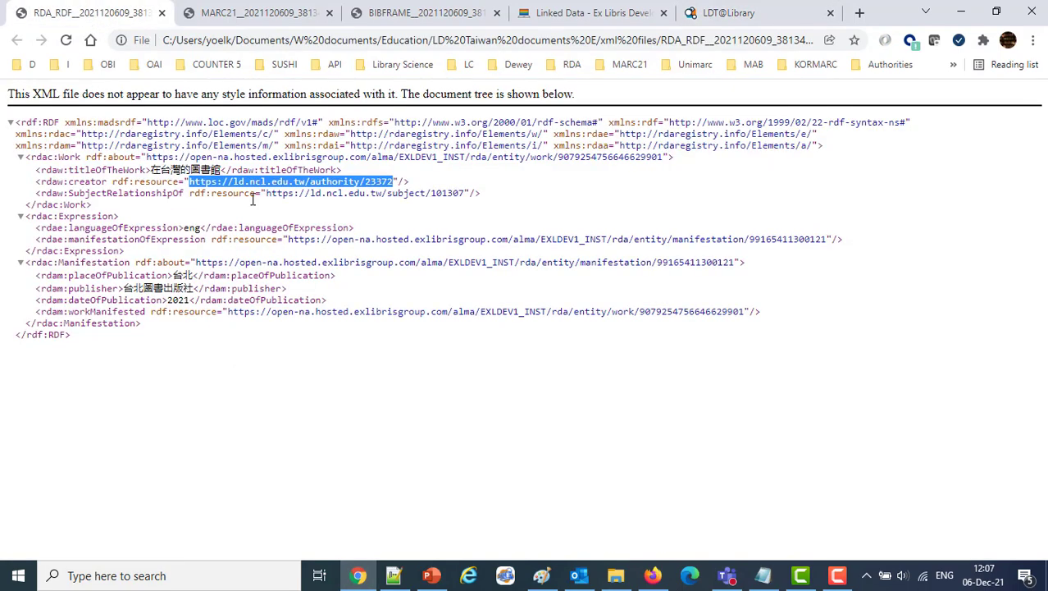
pyautogui.moveTo(266, 194); pyautogui.dragTo(465, 197)
pyautogui.hotkey('ctrl', 'c')
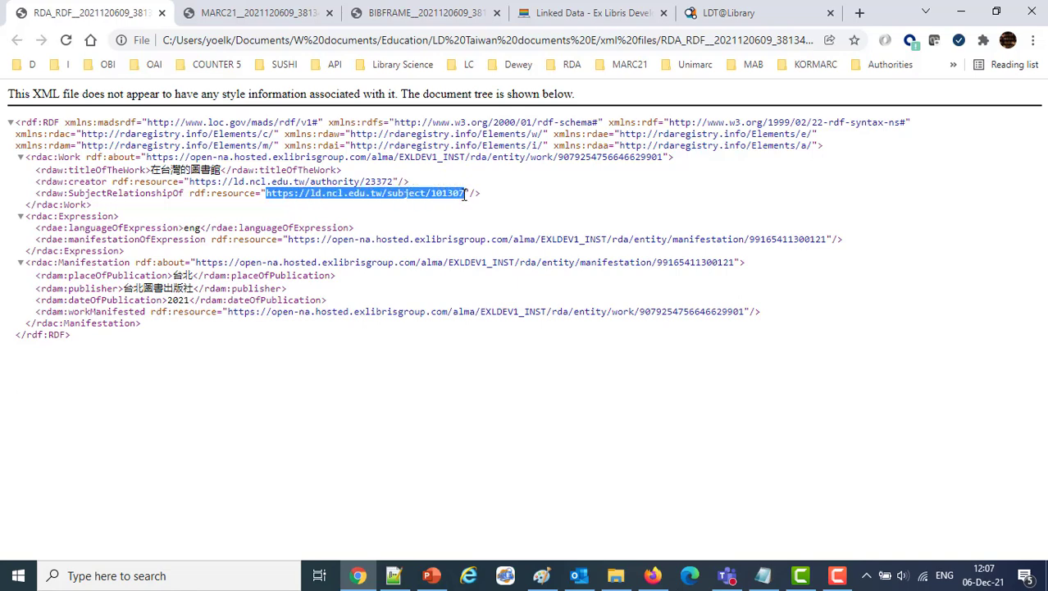
pyautogui.click(730, 12)
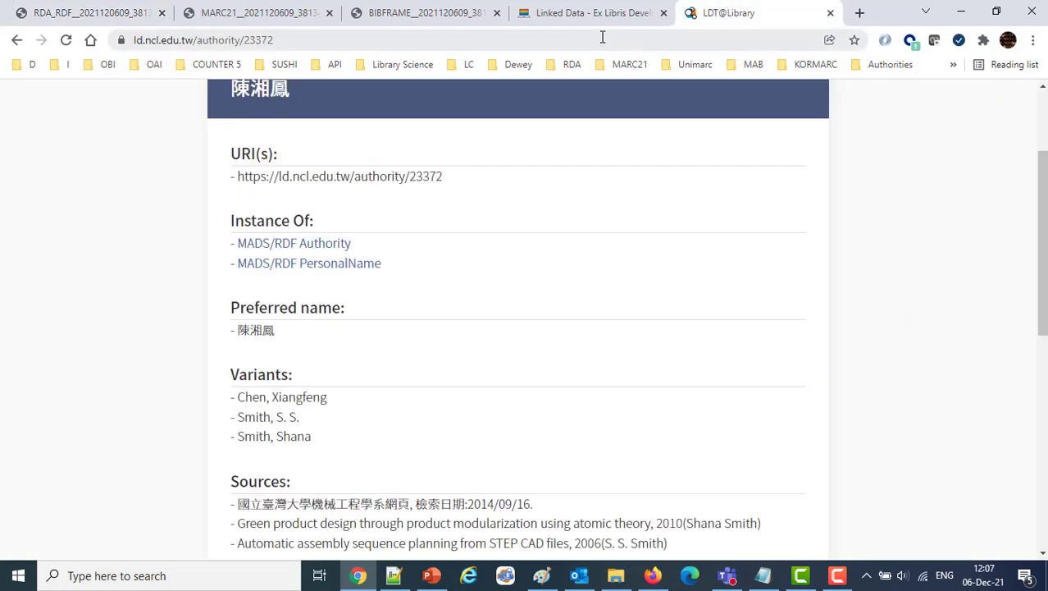
pyautogui.moveTo(602, 40); pyautogui.dragTo(2, 37)
pyautogui.hotkey('ctrl', 'v')
pyautogui.press('Return')
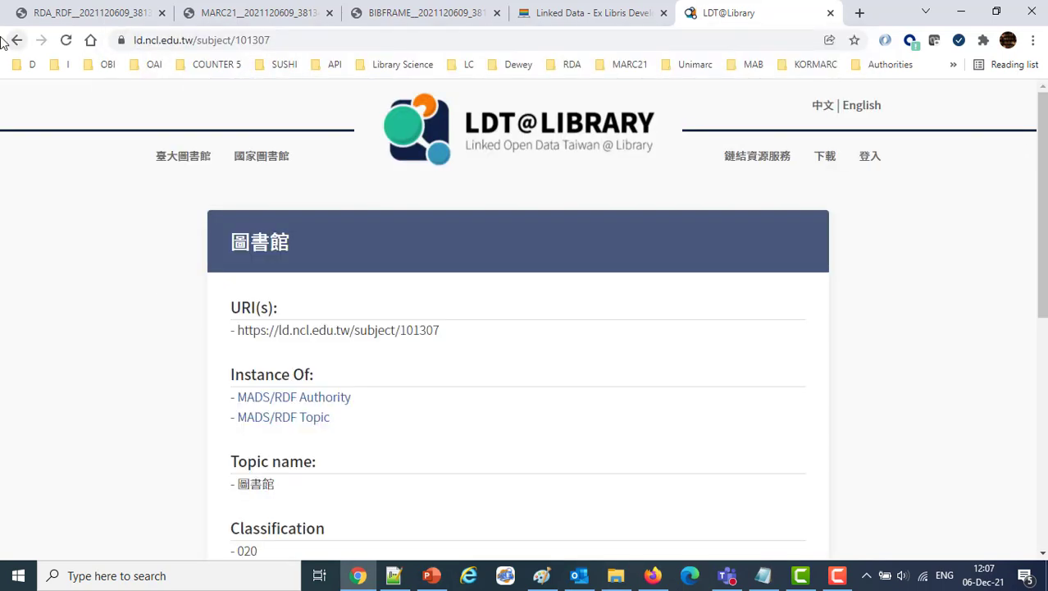
# Examine the subject's topic name, compare it with the bibliographic record in Alma in Firefox, and return to Chrome.
pyautogui.scroll(-2, 443, 434)
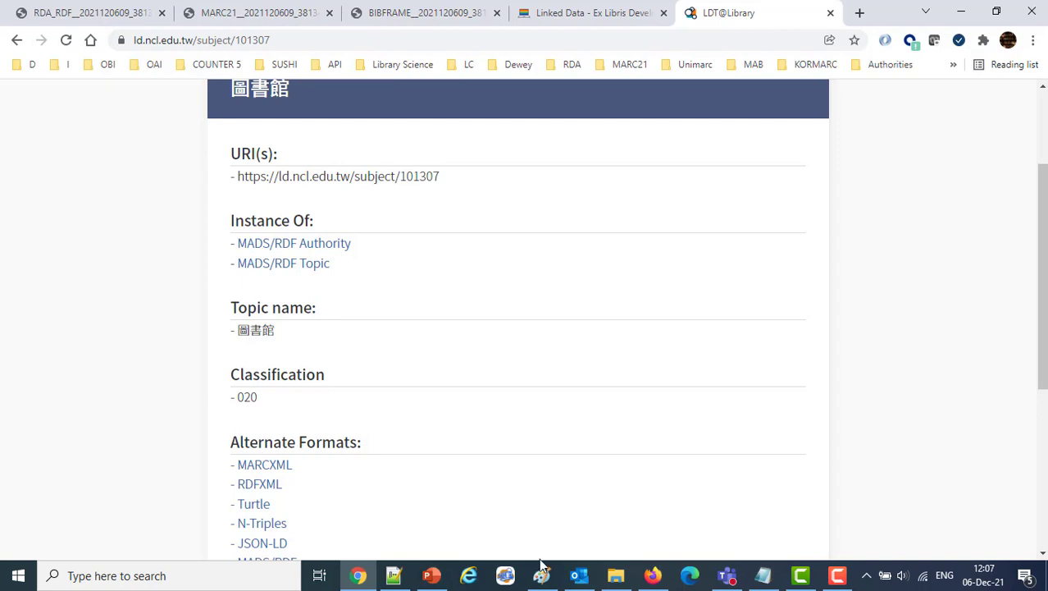
pyautogui.click(654, 575)
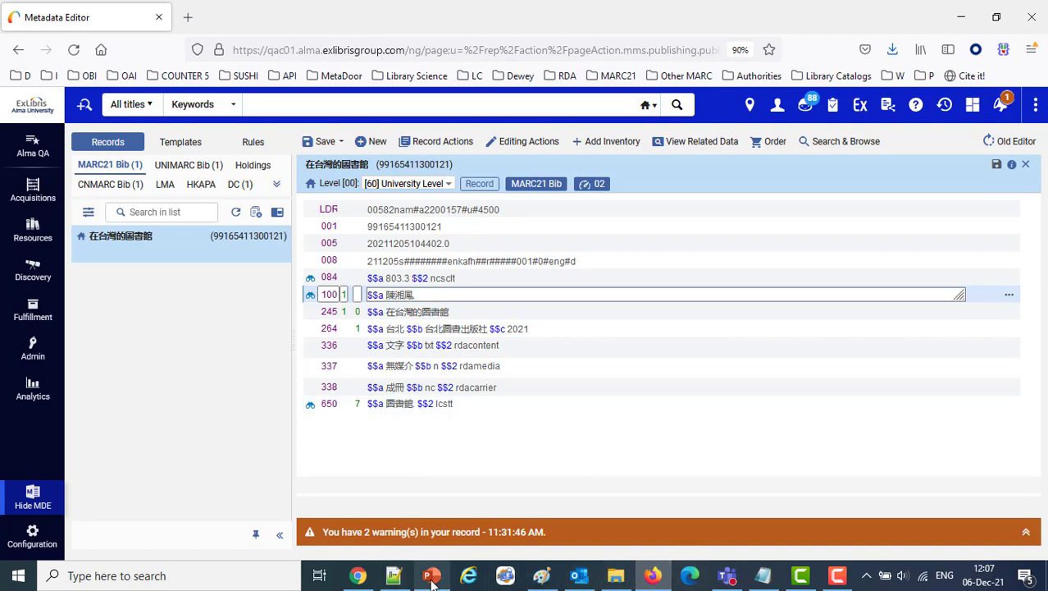
pyautogui.click(359, 577)
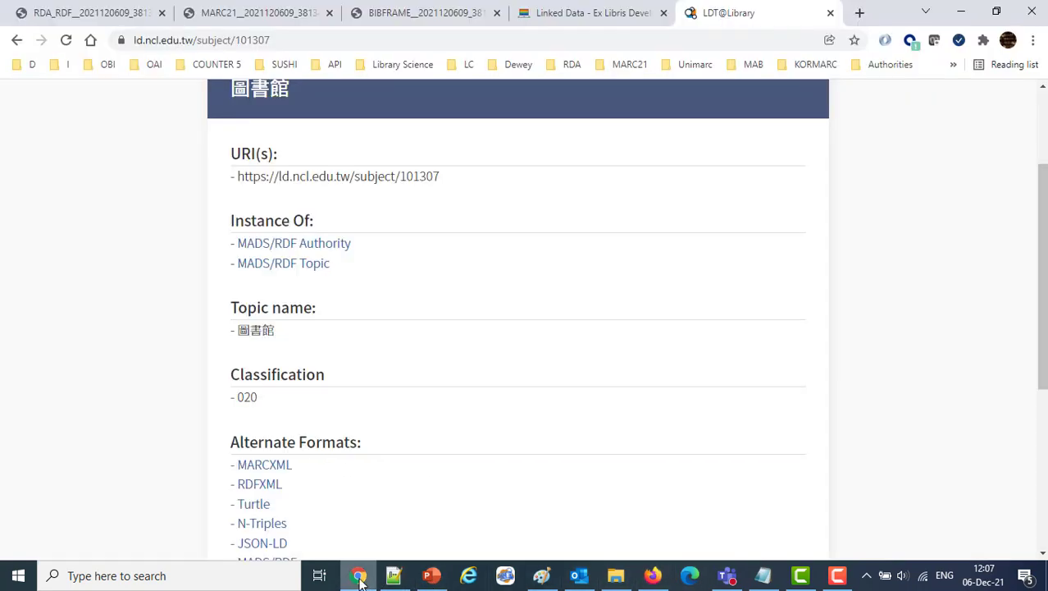
pyautogui.click(236, 15)
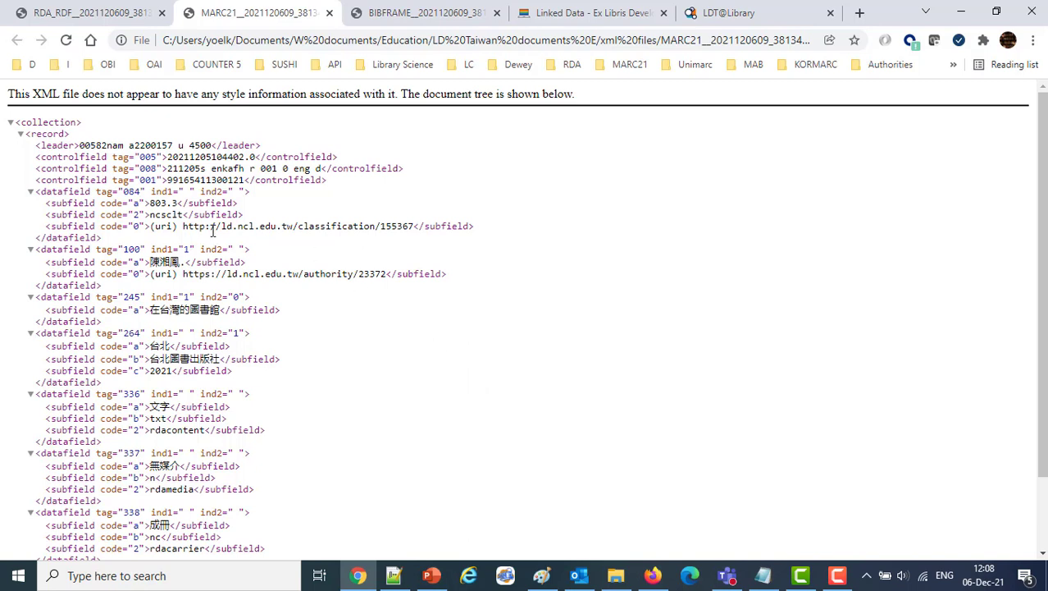
pyautogui.moveTo(184, 228); pyautogui.dragTo(412, 227)
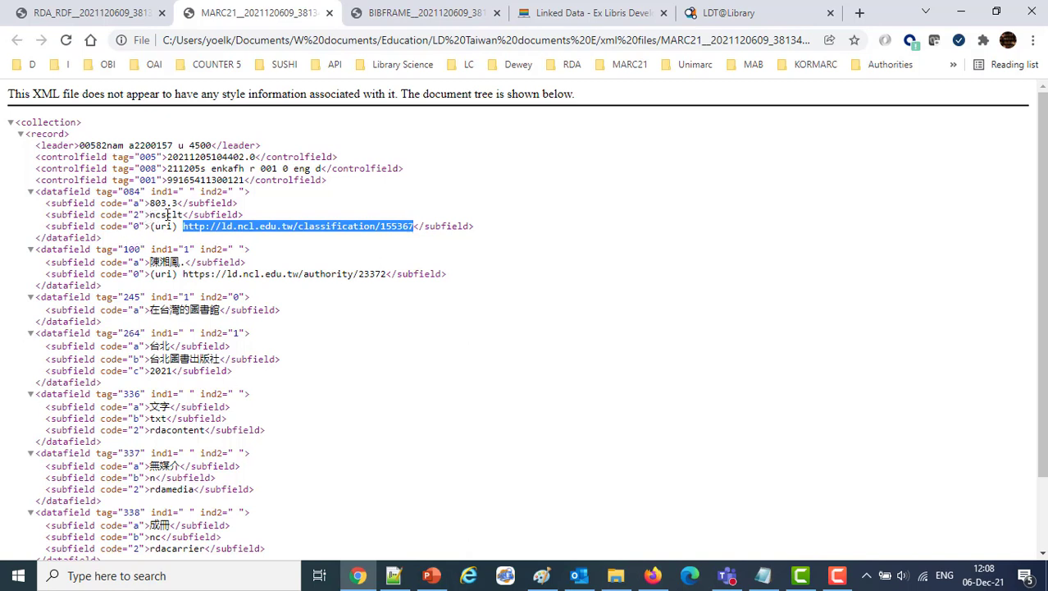
pyautogui.moveTo(150, 214); pyautogui.dragTo(416, 225)
pyautogui.hotkey('ctrl', 'c')
pyautogui.click(701, 22)
pyautogui.click(647, 39)
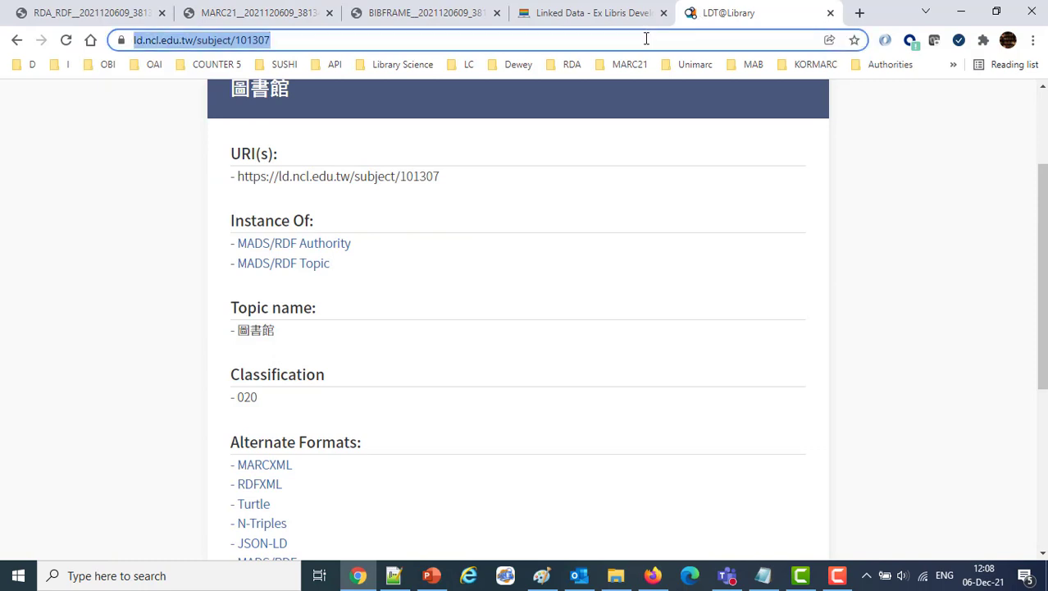
pyautogui.hotkey('ctrl', 'v')
pyautogui.click(449, 73)
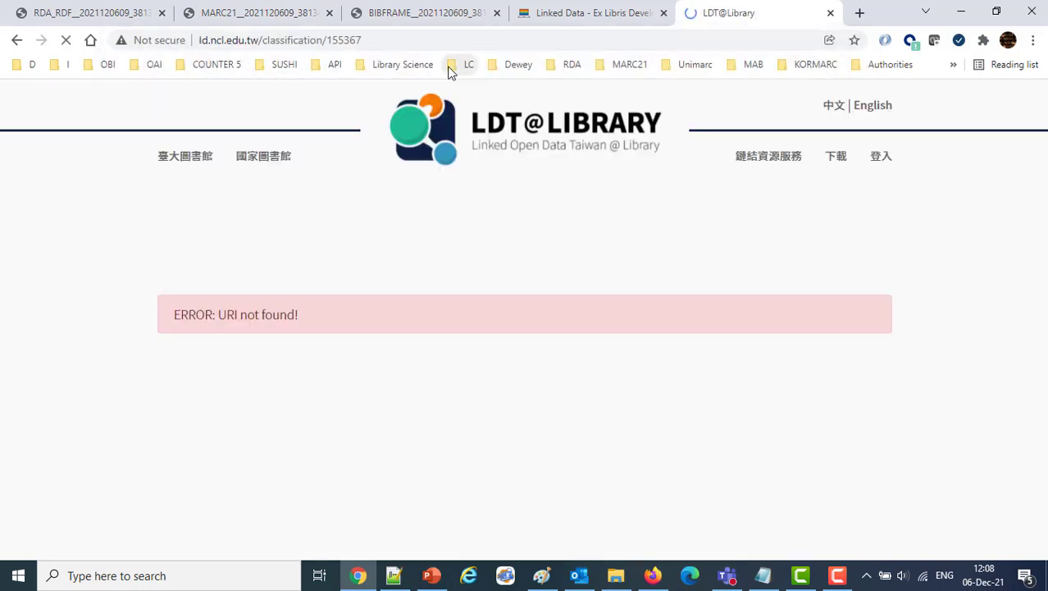
# Examine the preferred label and code on the loaded classification page.
pyautogui.scroll(-3, 561, 344)
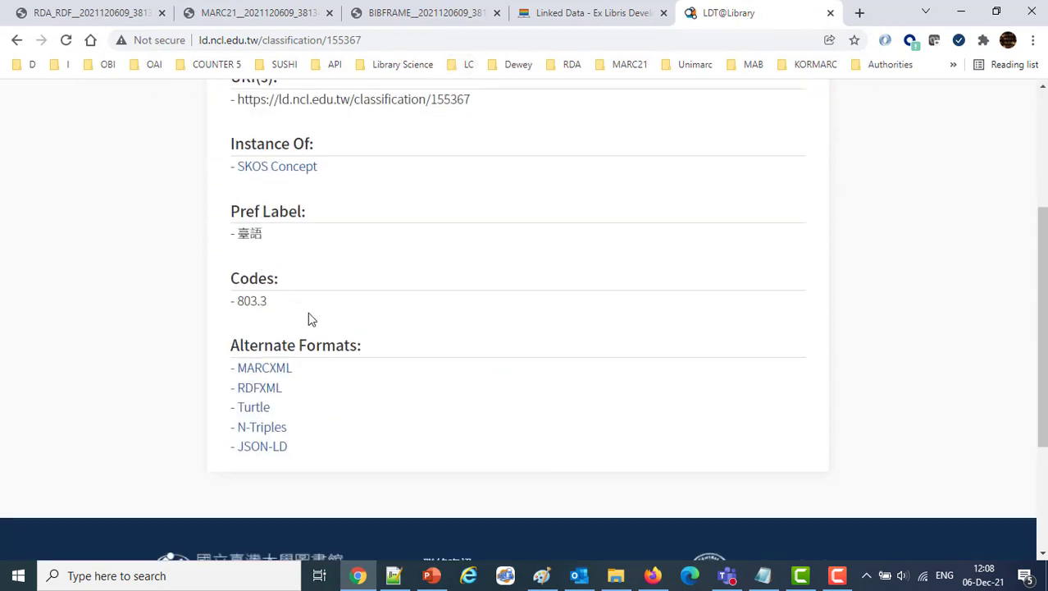
pyautogui.scroll(1, 310, 318)
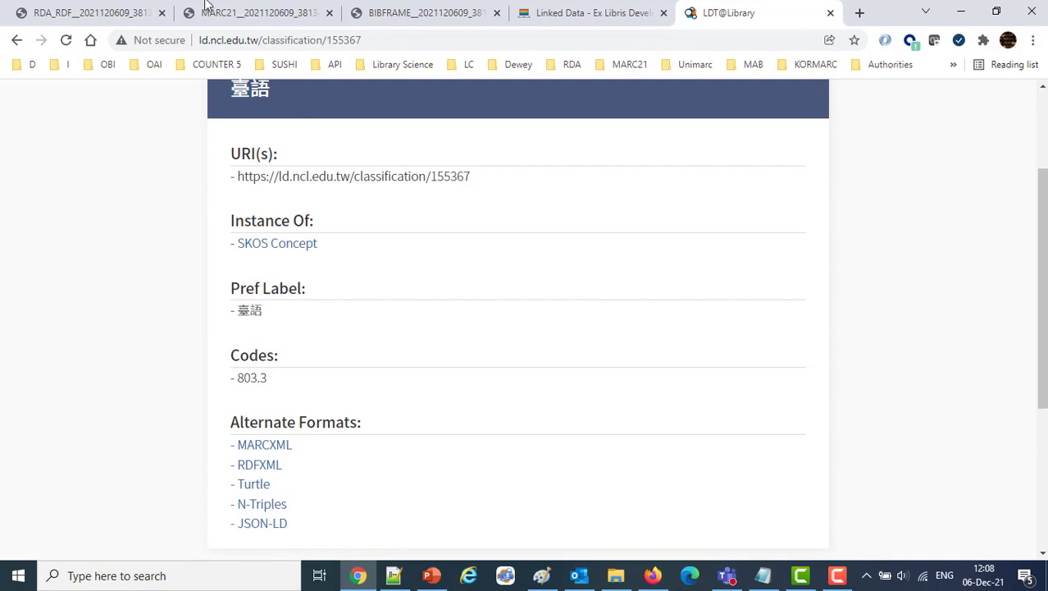
pyautogui.click(230, 13)
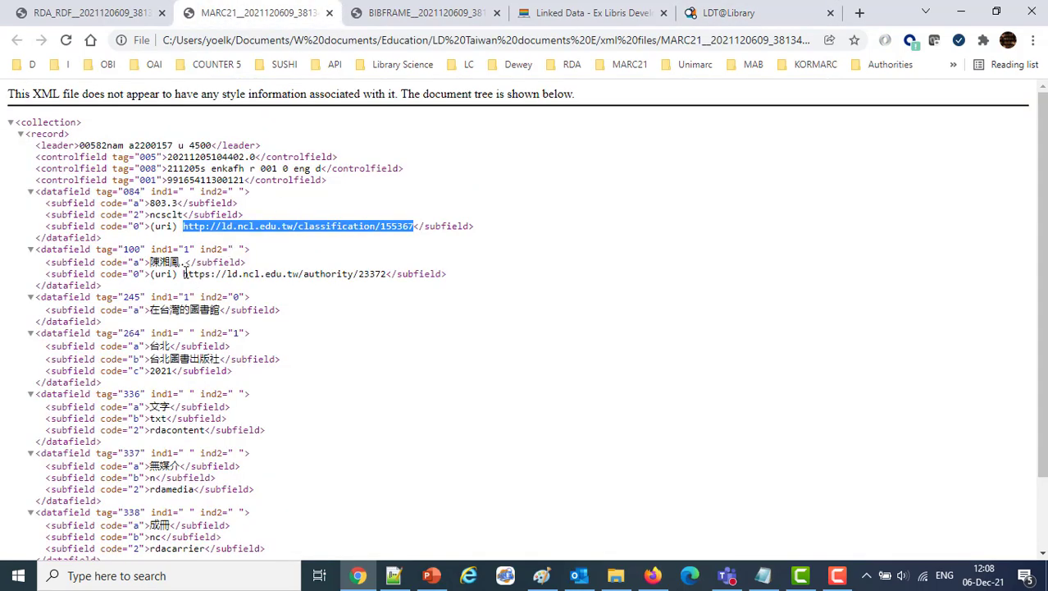
pyautogui.moveTo(184, 273); pyautogui.dragTo(388, 275)
pyautogui.hotkey('ctrl', 'c')
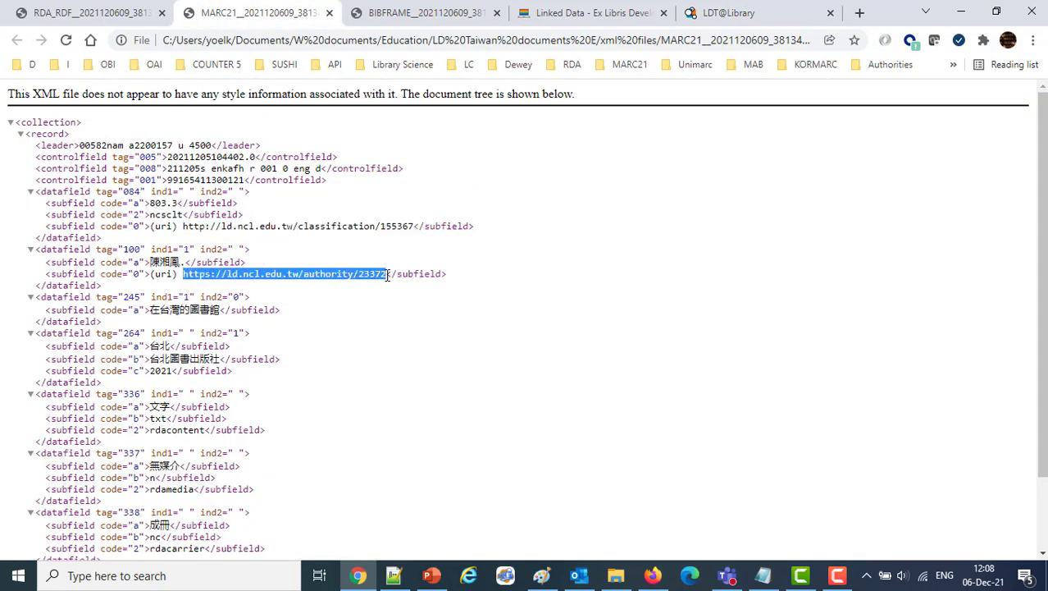
pyautogui.click(729, 13)
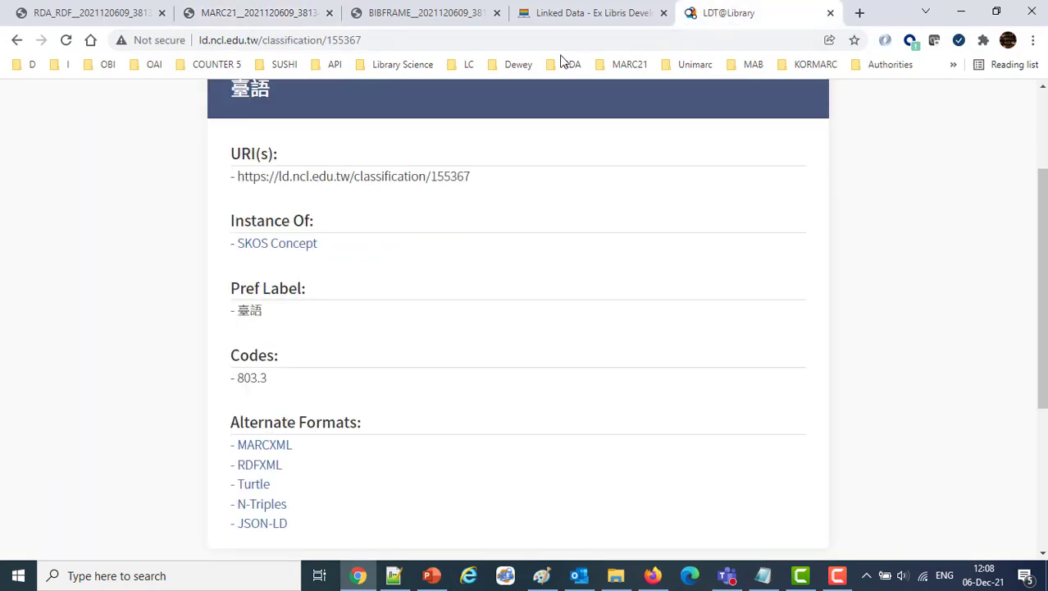
pyautogui.click(484, 39)
pyautogui.hotkey('ctrl', 'v')
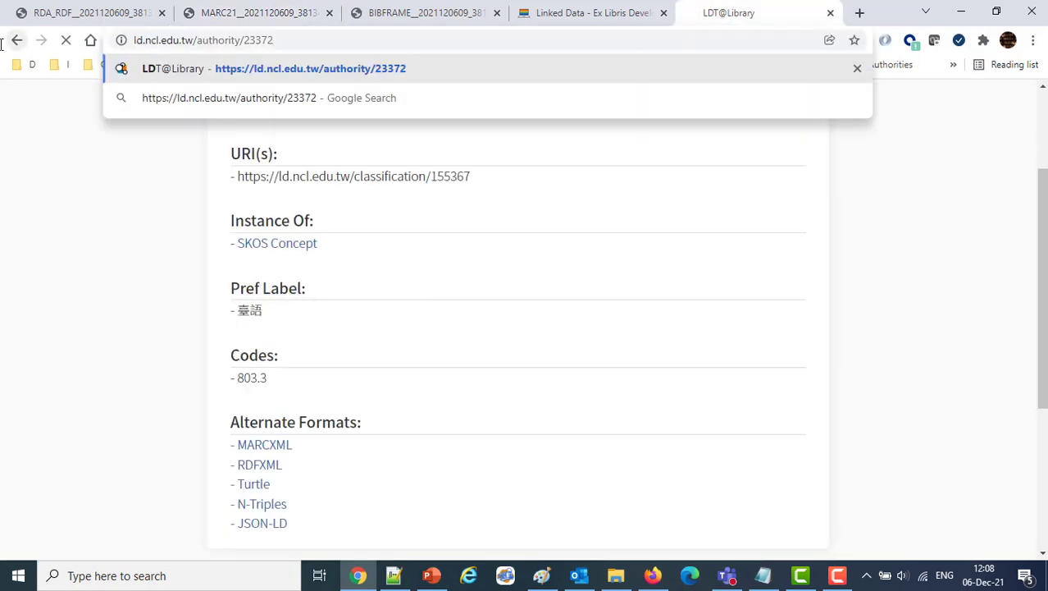
pyautogui.press('Return')
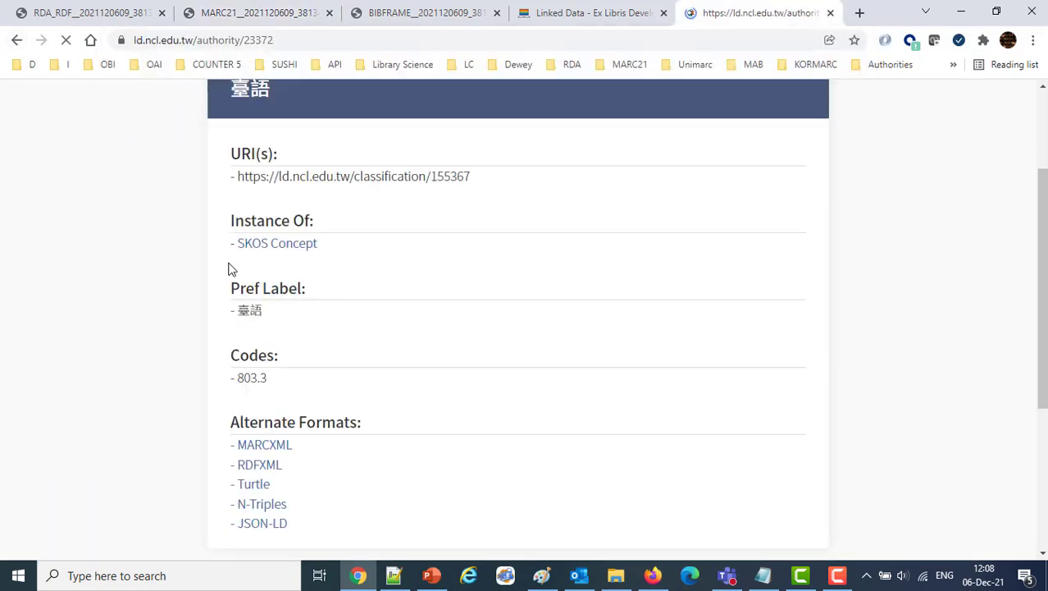
pyautogui.scroll(-1, 209, 311)
pyautogui.scroll(-1, 206, 325)
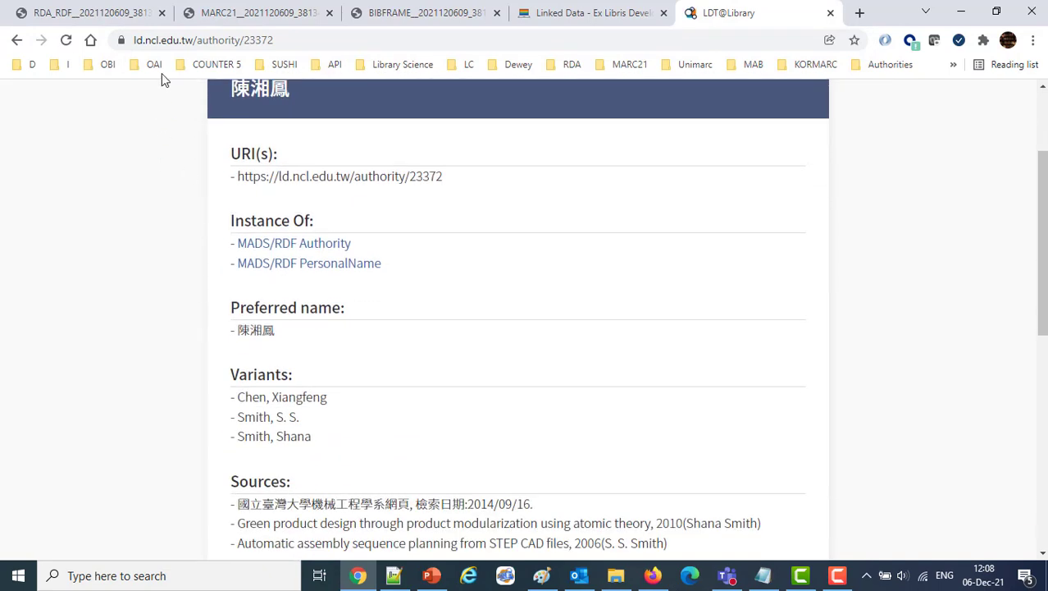
pyautogui.click(241, 13)
pyautogui.scroll(-1, 359, 316)
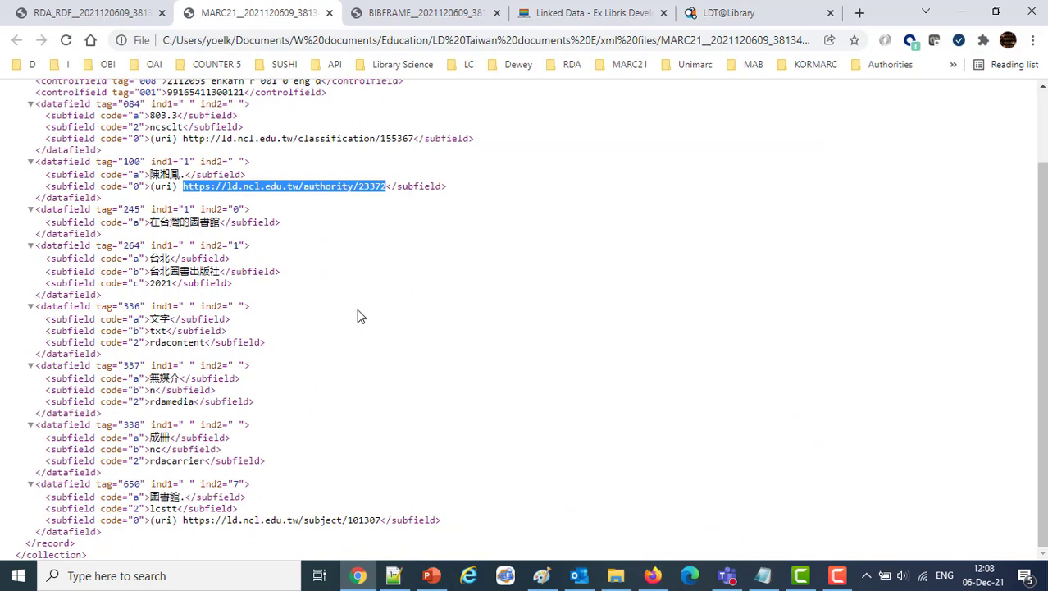
pyautogui.moveTo(182, 521); pyautogui.dragTo(383, 523)
pyautogui.hotkey('ctrl', 'c')
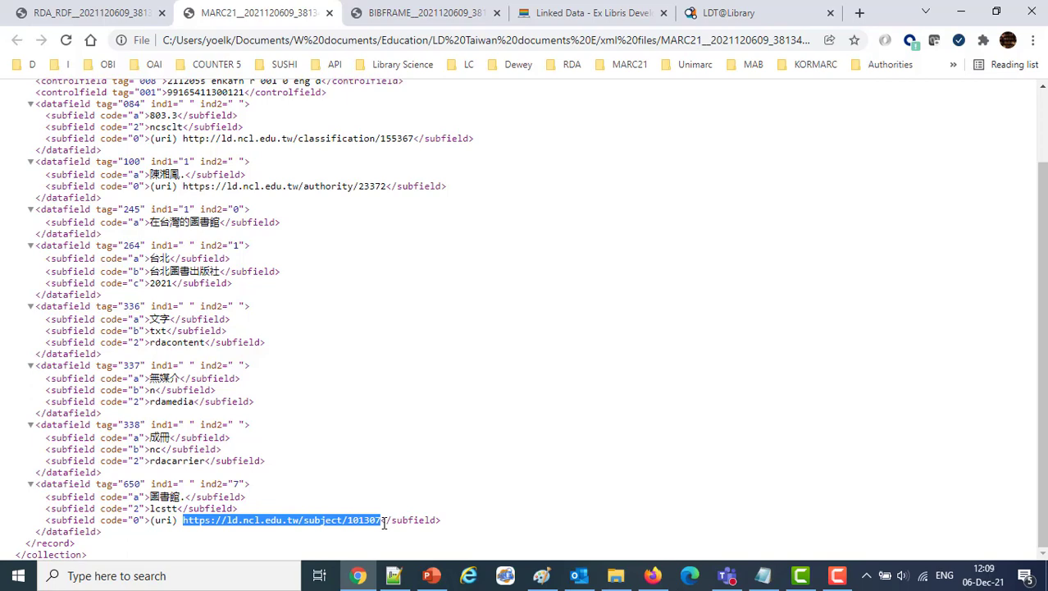
pyautogui.click(771, 14)
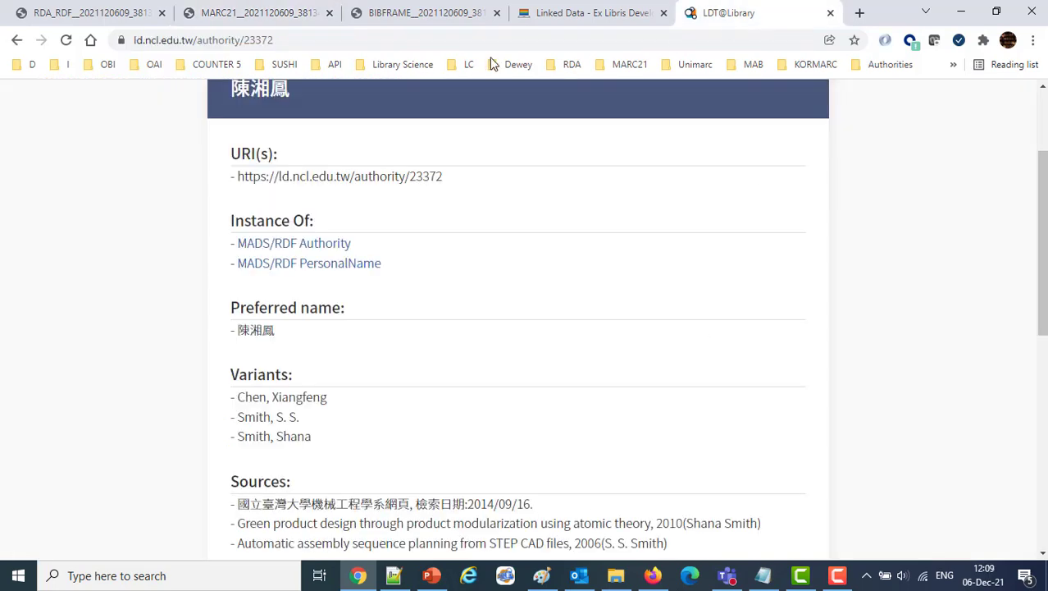
pyautogui.click(358, 38)
pyautogui.hotkey('ctrl', 'v')
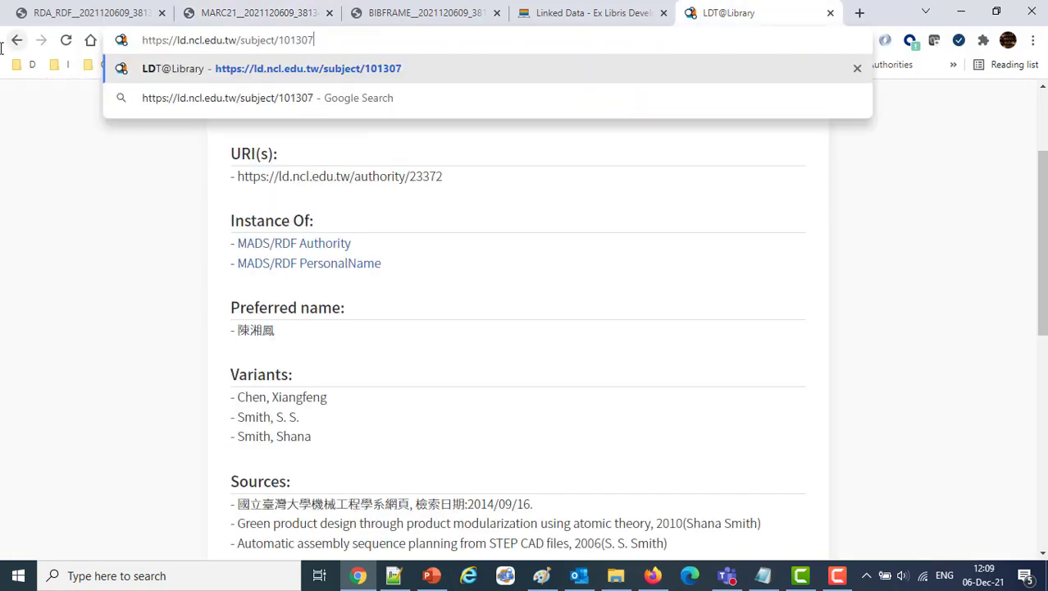
pyautogui.press('Return')
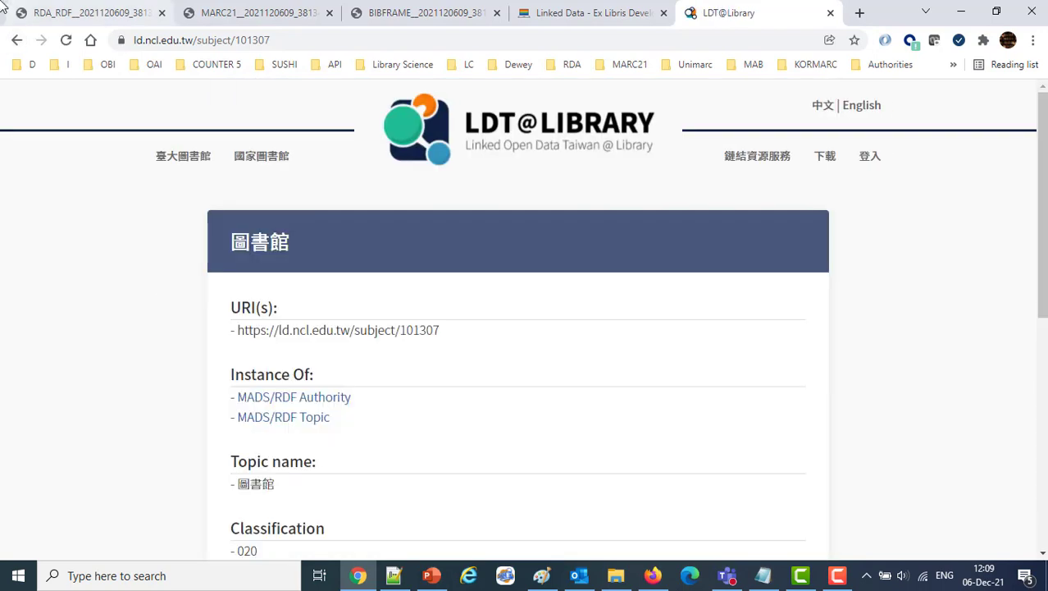
pyautogui.click(399, 20)
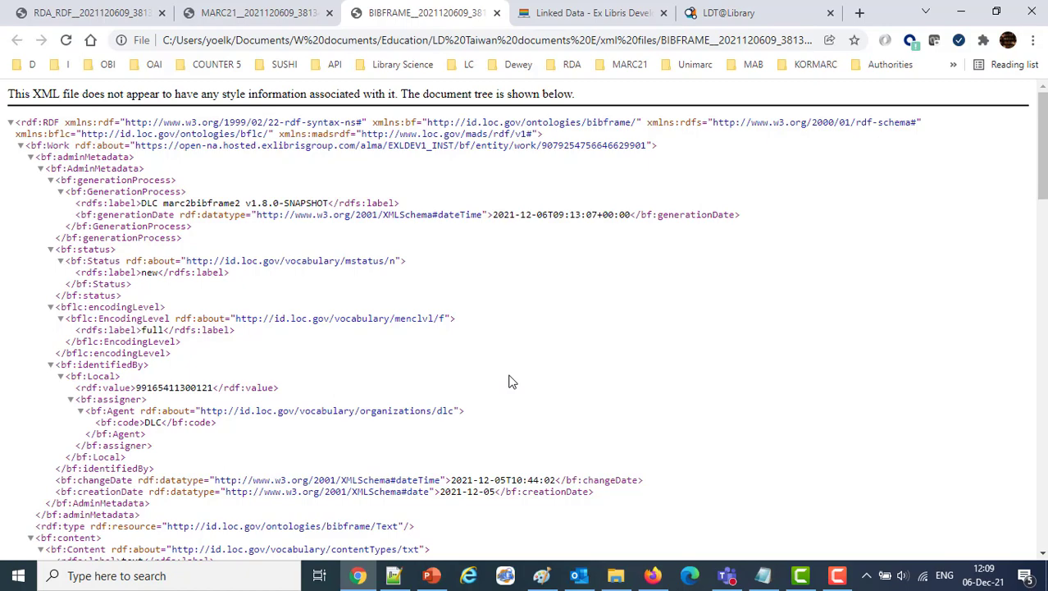
pyautogui.scroll(-5, 508, 382)
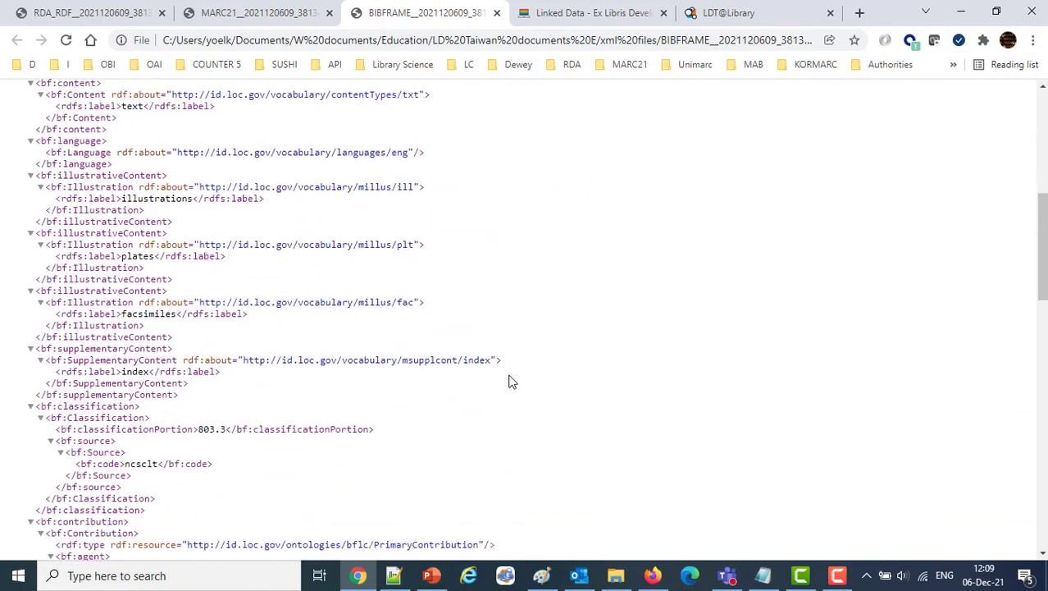
pyautogui.scroll(-1, 509, 381)
pyautogui.scroll(-1, 509, 381)
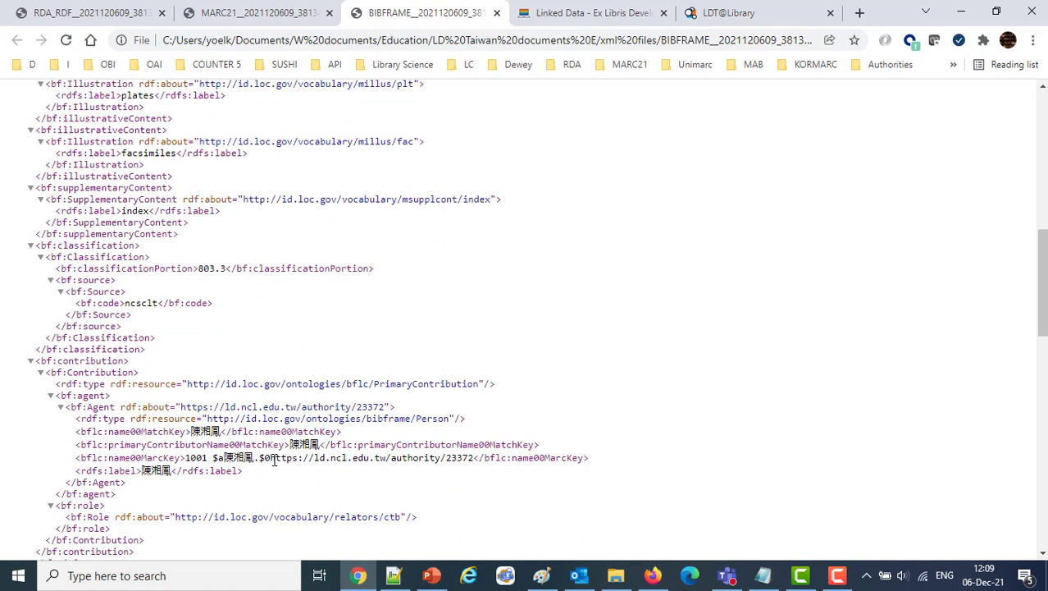
pyautogui.moveTo(274, 459); pyautogui.dragTo(474, 460)
pyautogui.hotkey('ctrl', 'c')
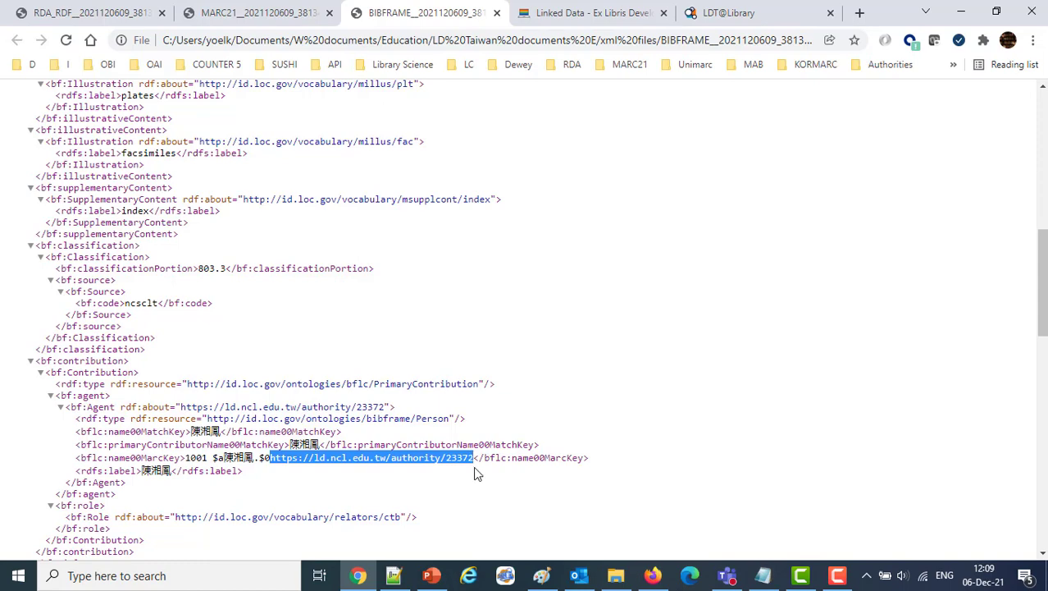
pyautogui.click(726, 13)
pyautogui.click(503, 39)
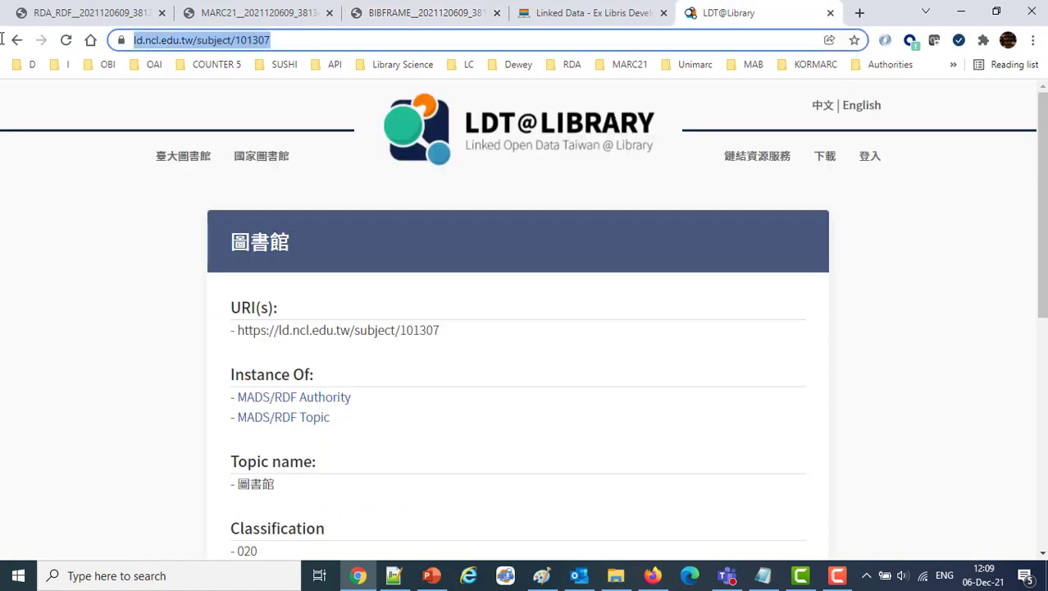
pyautogui.hotkey('ctrl', 'v')
pyautogui.press('Return')
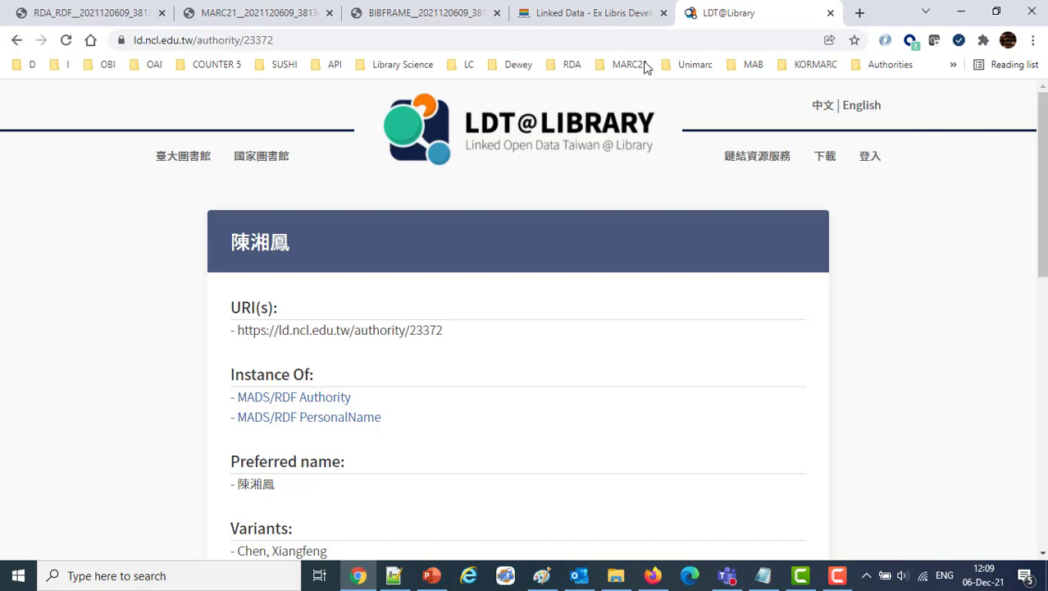
# Look through the rest of the BIBFRAME XML file for authority URIs and search it for "ncl.".
pyautogui.click(402, 16)
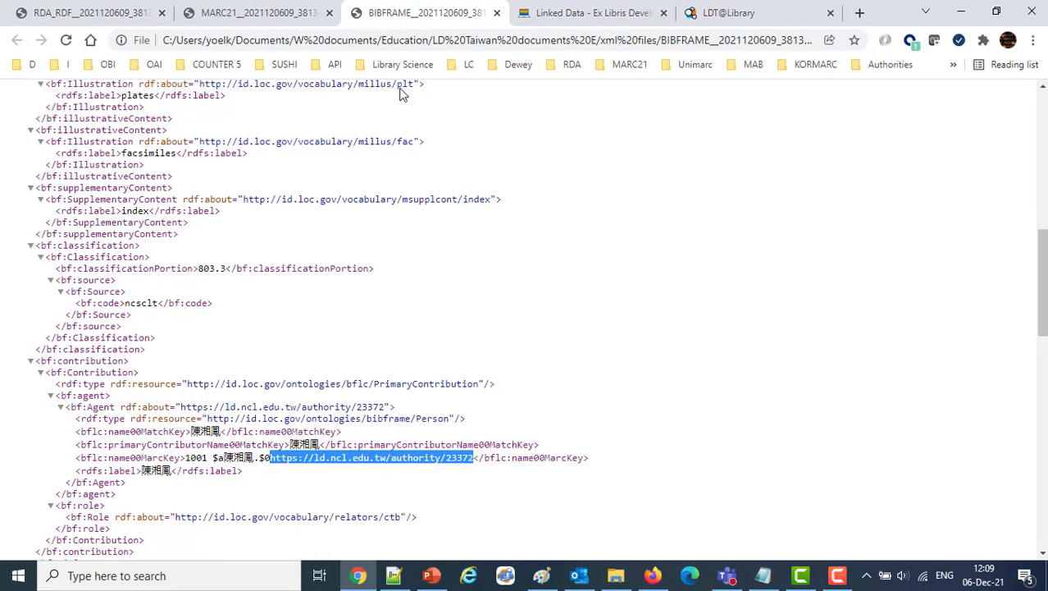
pyautogui.scroll(-9, 566, 357)
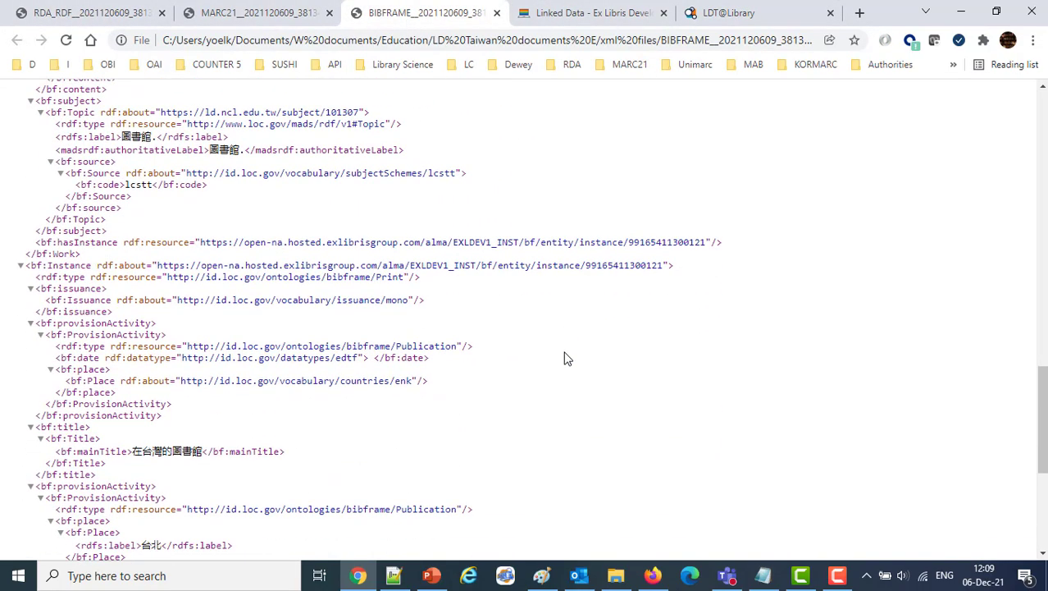
pyautogui.scroll(-5, 566, 357)
pyautogui.scroll(-3, 566, 358)
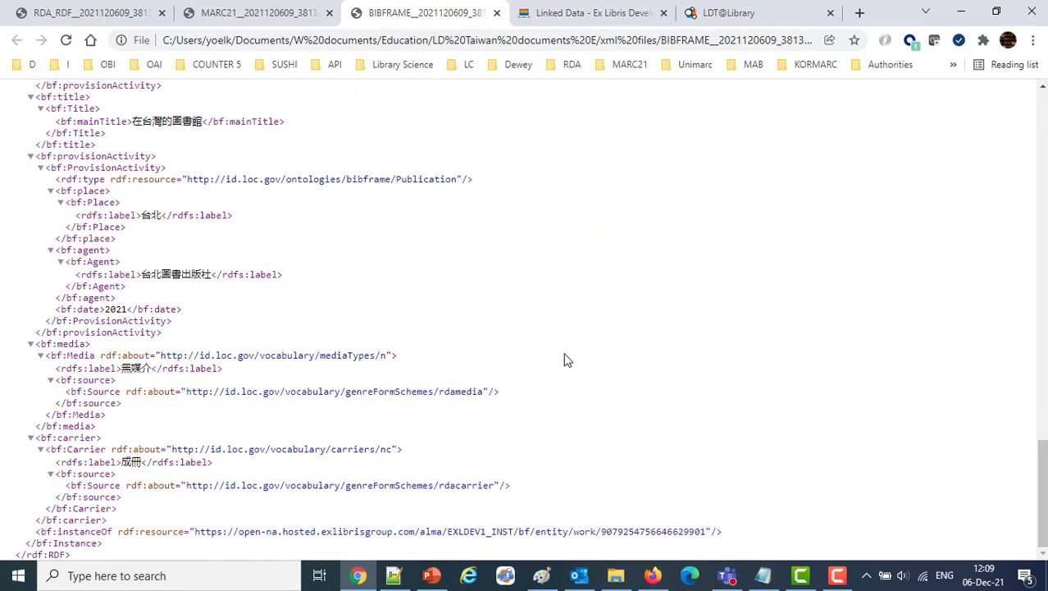
pyautogui.scroll(3, 566, 360)
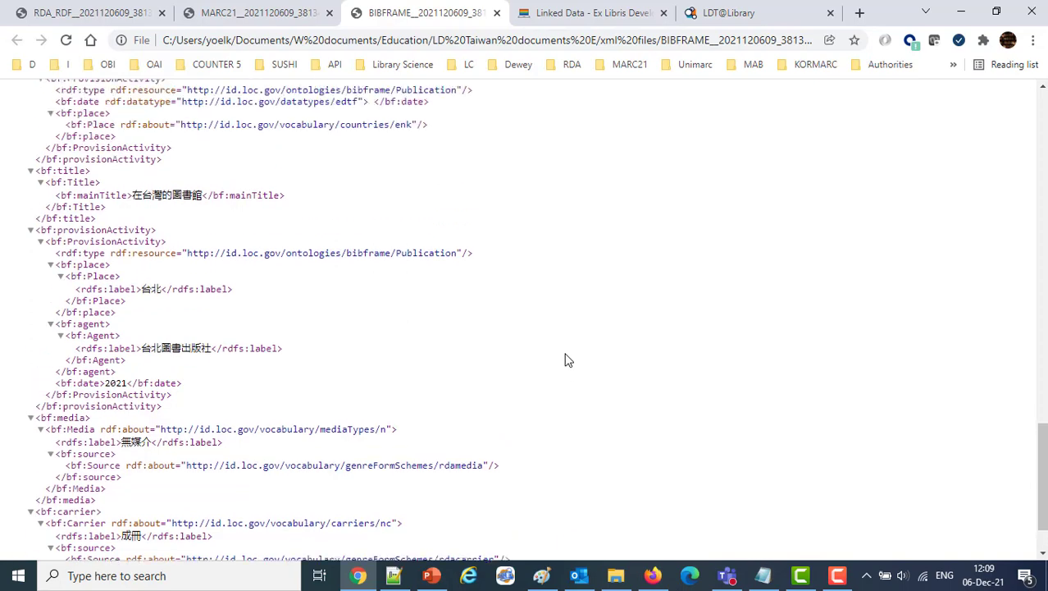
pyautogui.scroll(3, 567, 360)
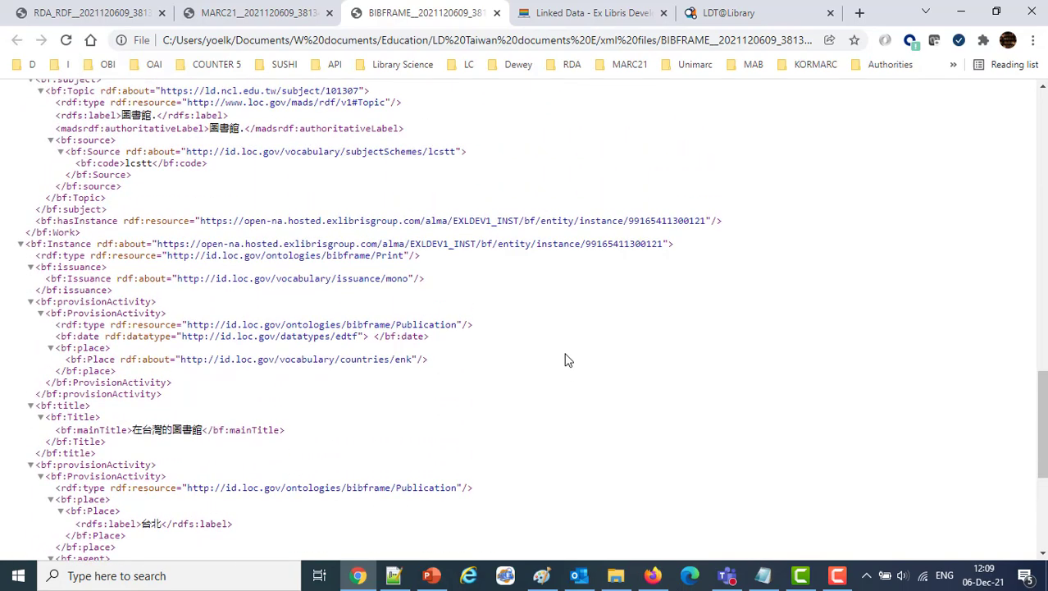
pyautogui.scroll(2, 572, 358)
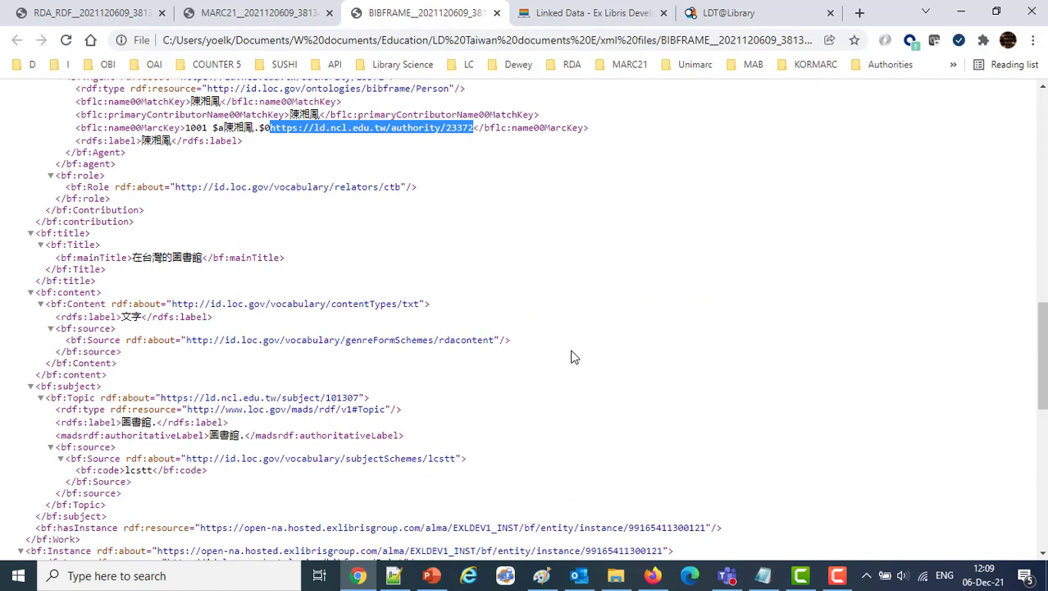
pyautogui.hotkey('ctrl', 'f')
pyautogui.write('ncl.')
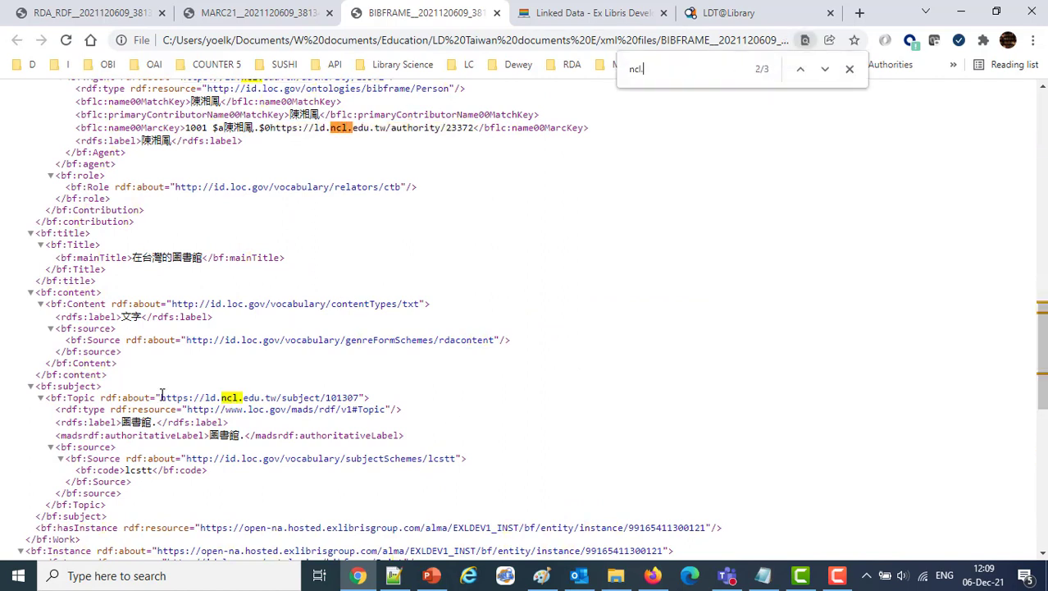
pyautogui.moveTo(162, 397); pyautogui.dragTo(358, 397)
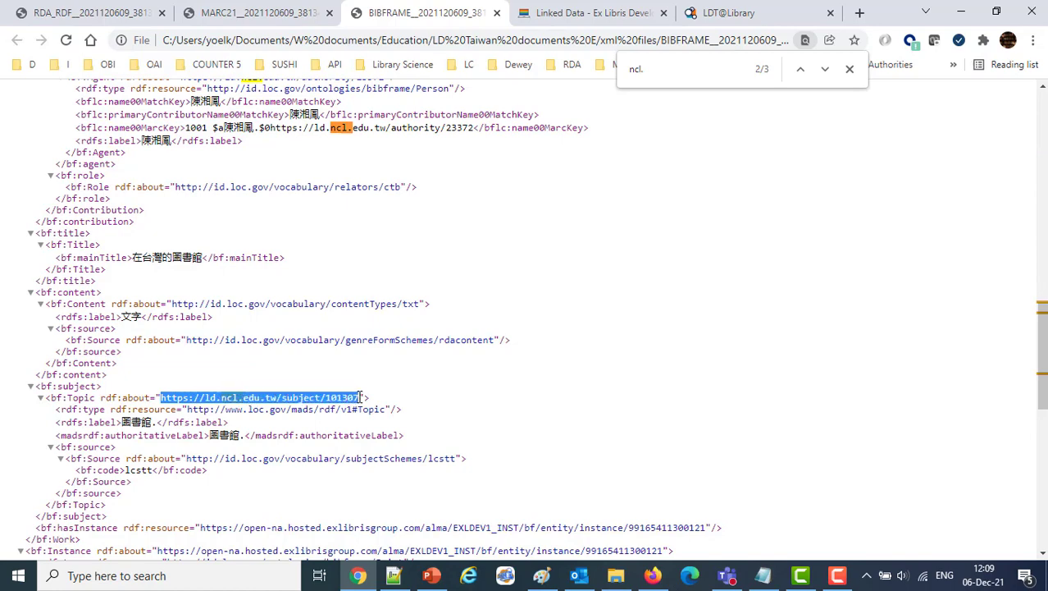
pyautogui.click(722, 12)
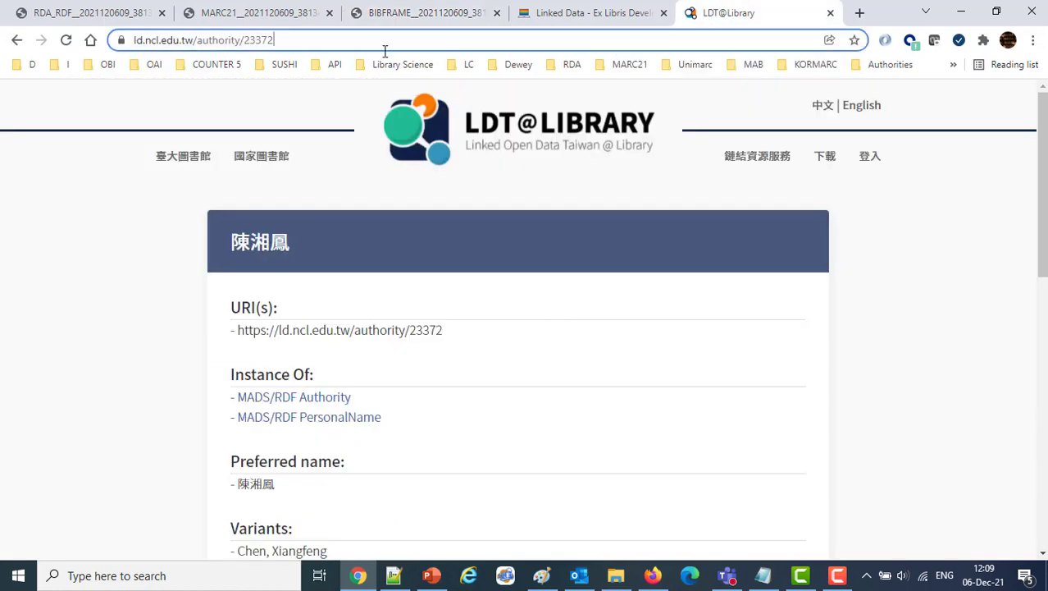
pyautogui.moveTo(383, 42); pyautogui.dragTo(2, 39)
pyautogui.write('https://ld.ncl.edu.tw/subject/101307')
pyautogui.press('Return')
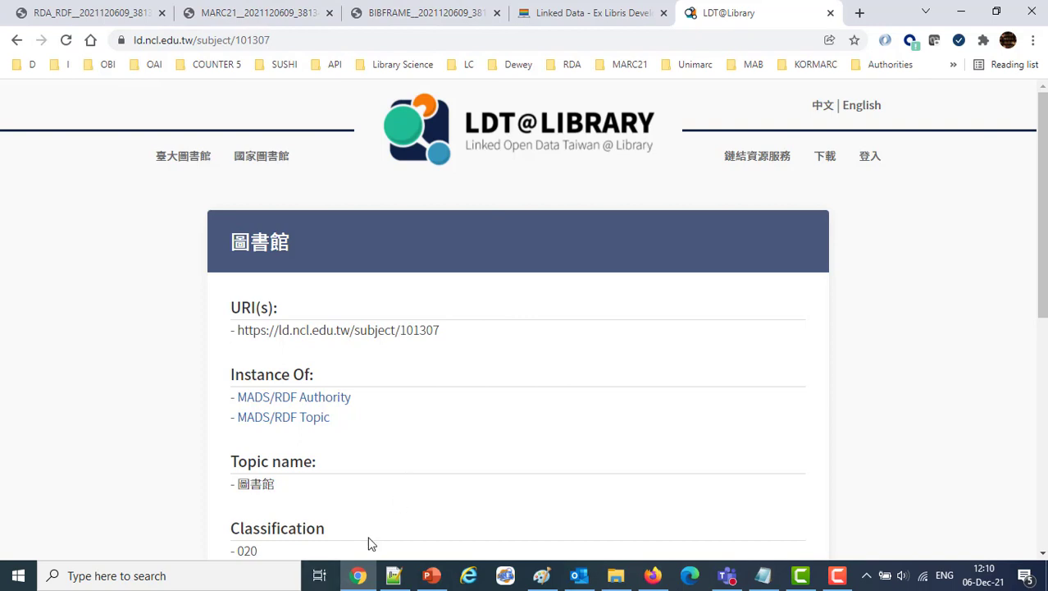
# Switch to Alma in Firefox and display the linked data of the bibliographic record in the Metadata Editor.
pyautogui.click(655, 582)
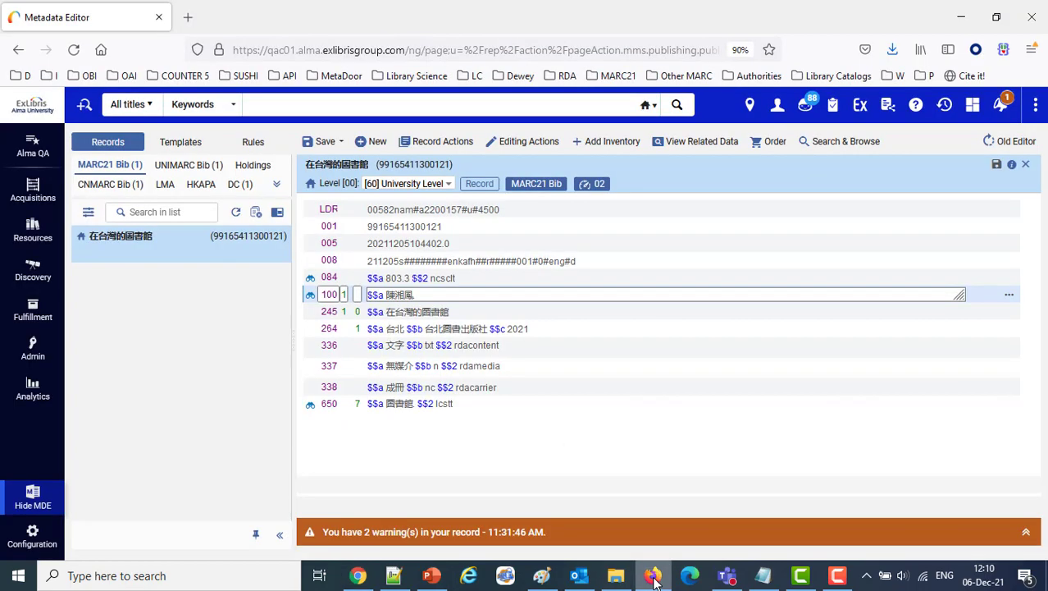
pyautogui.click(699, 140)
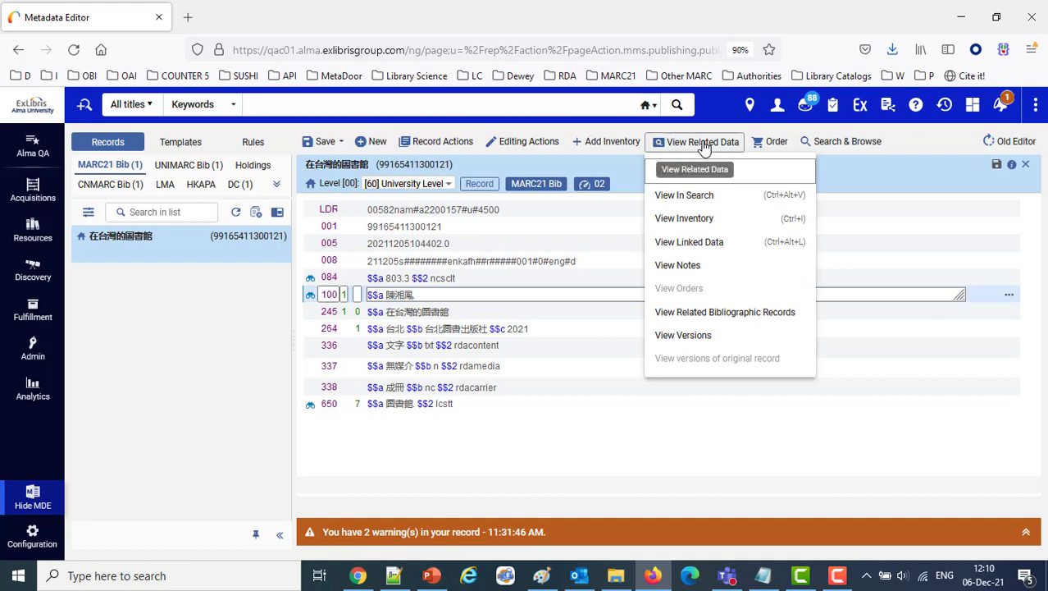
pyautogui.click(690, 242)
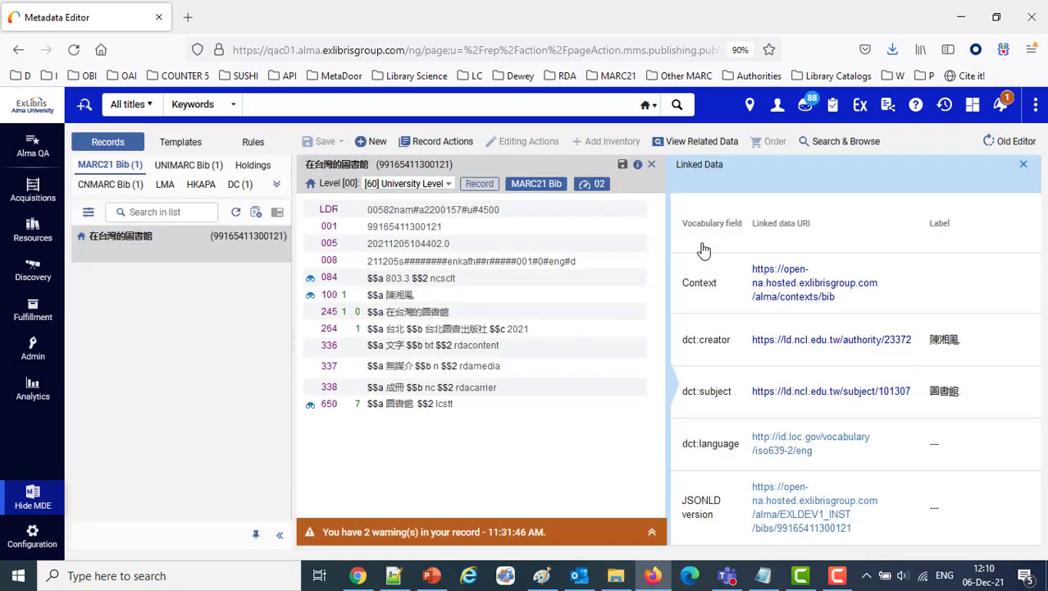
# Open the dct:creator and dct:subject linked data URIs in separate new tabs.
pyautogui.rightClick(852, 349)
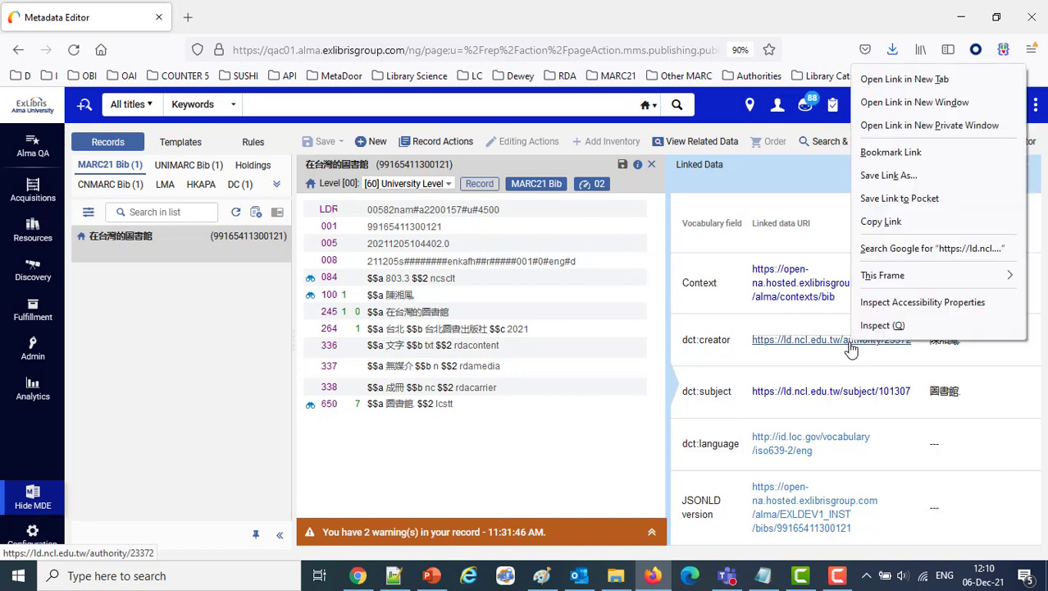
pyautogui.click(902, 79)
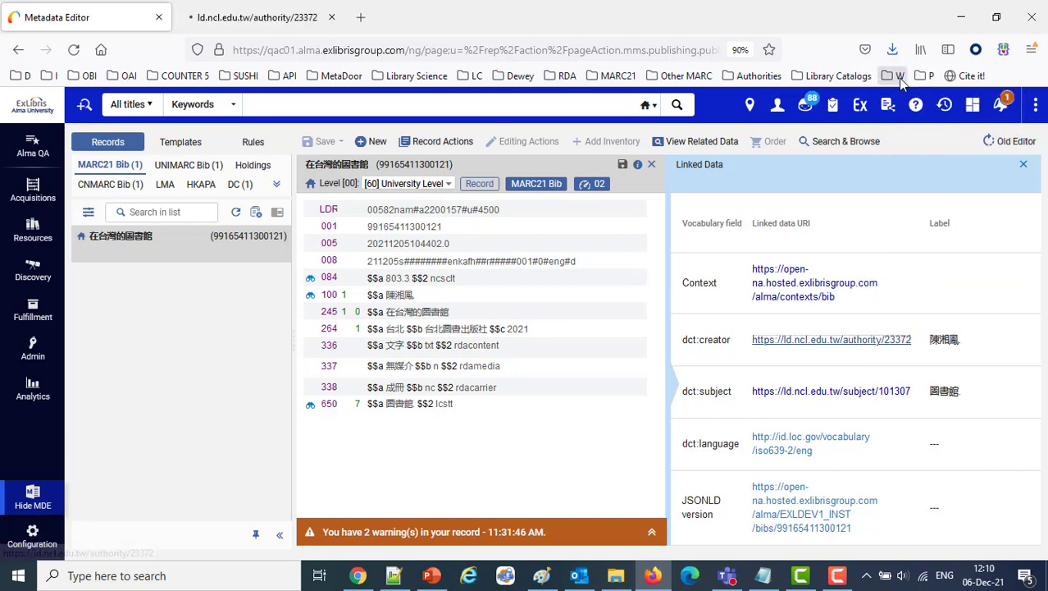
pyautogui.rightClick(830, 397)
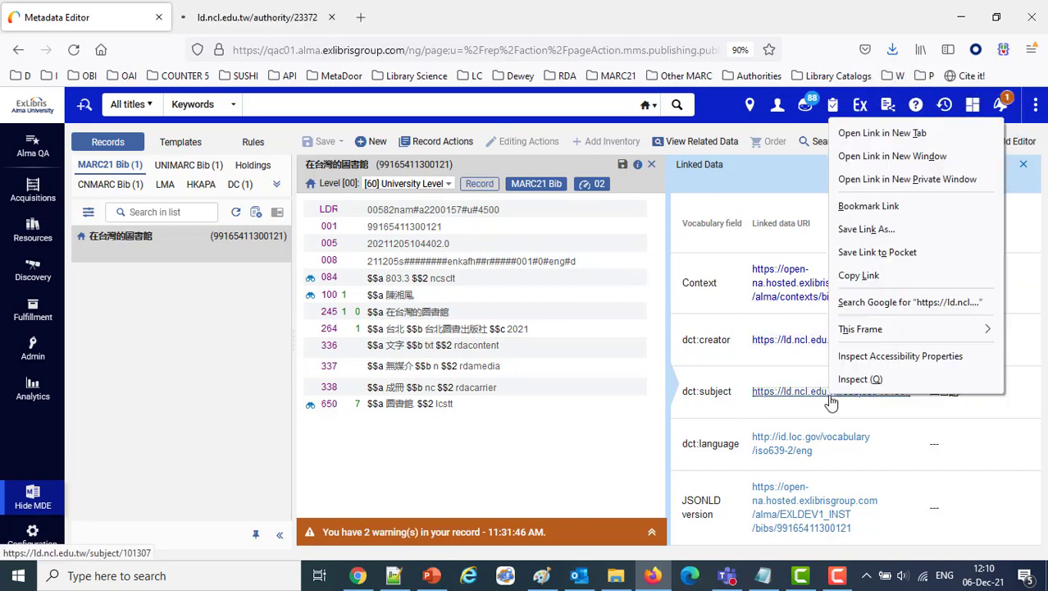
pyautogui.click(896, 134)
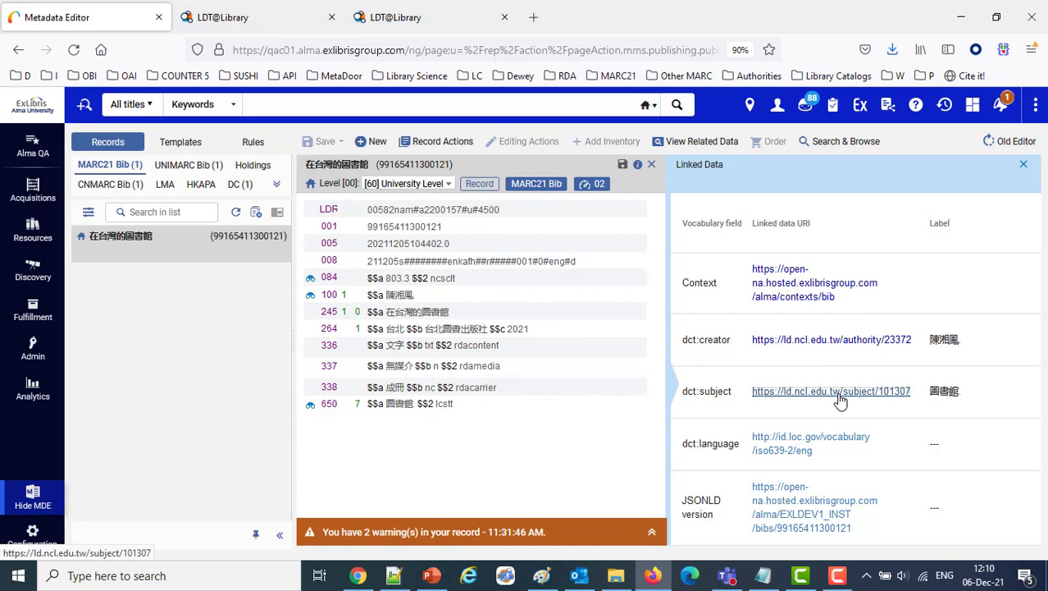
# View the creator and subject authority pages, and return to the record's linked data in the Metadata Editor.
pyautogui.click(240, 24)
pyautogui.click(382, 18)
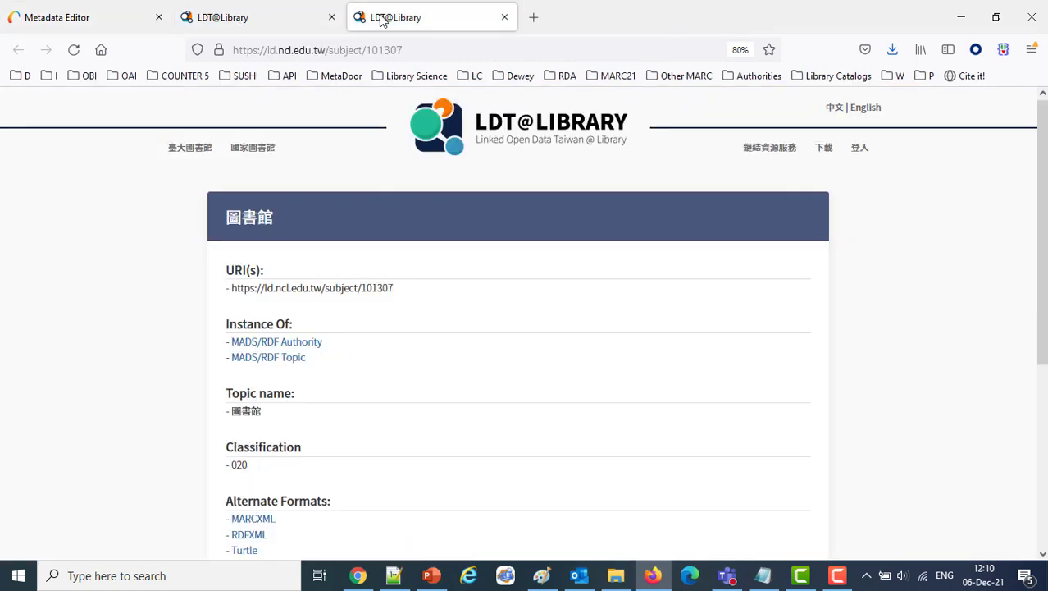
pyautogui.click(90, 20)
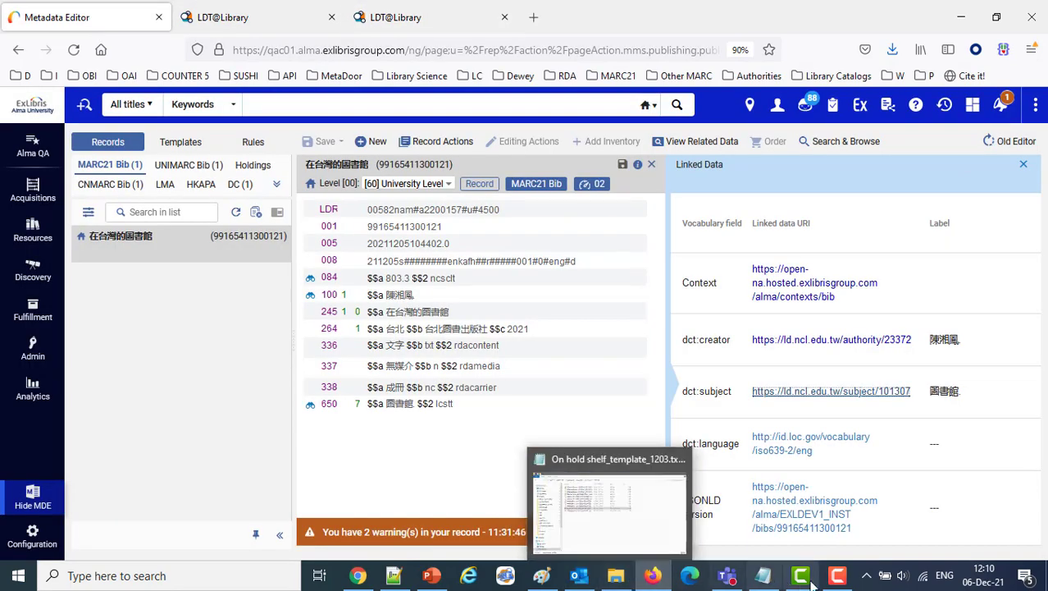
pyautogui.moveTo(836, 577)
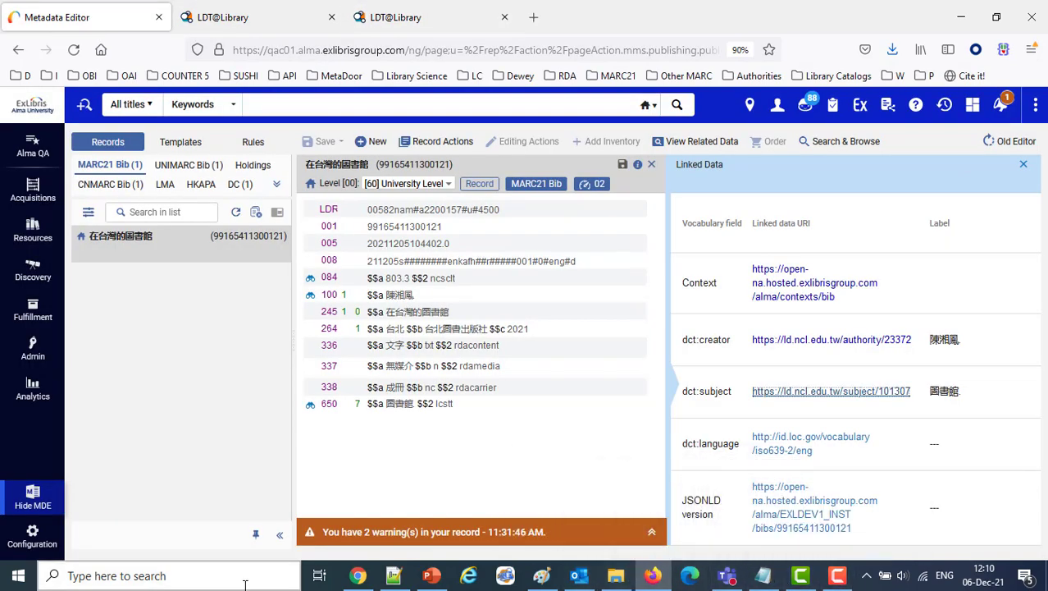